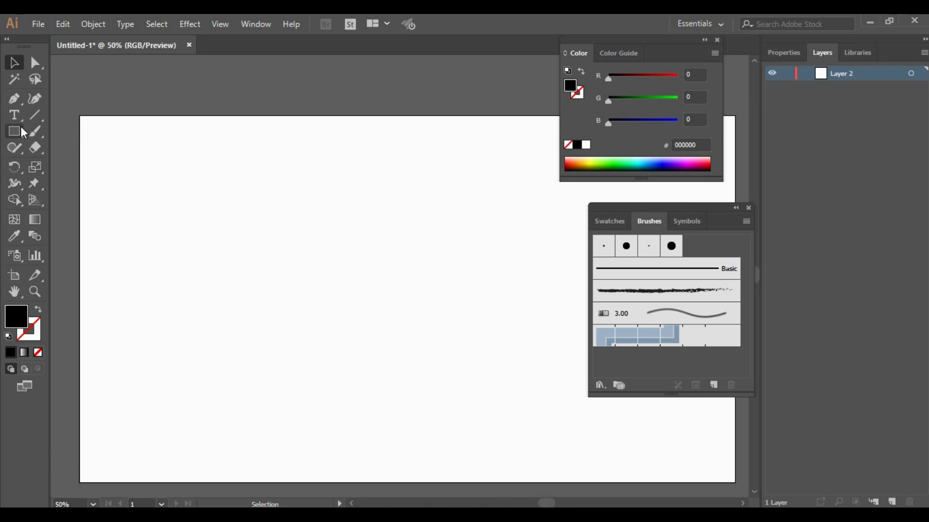
# Draw a black rectangle 266 px wide and 52 px high on the upper part of the artboard
pyautogui.click(256, 215)
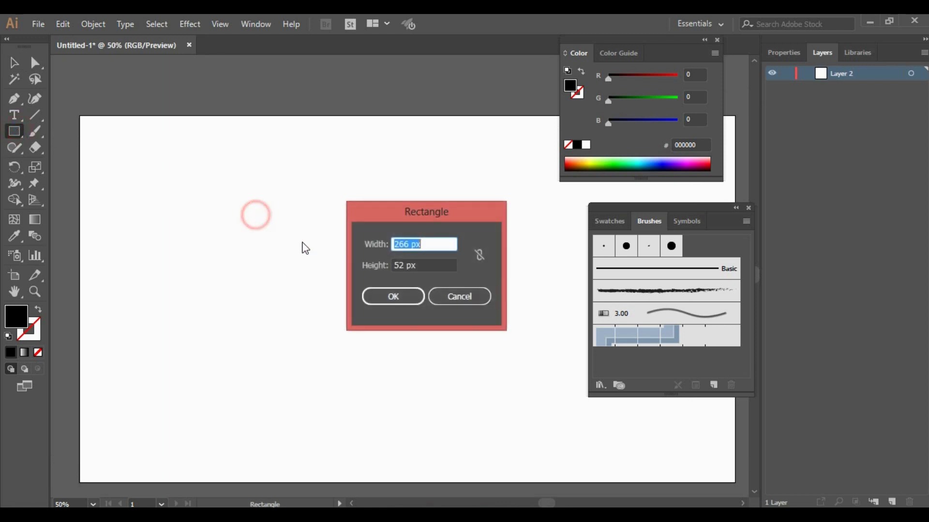
pyautogui.click(349, 256)
pyautogui.write('266')
pyautogui.press('Tab')
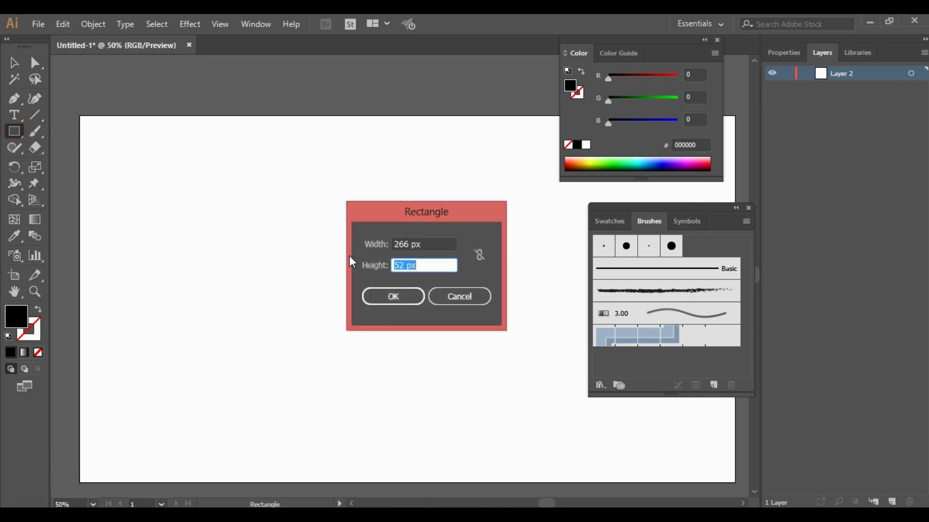
pyautogui.write('52')
pyautogui.press('Return')
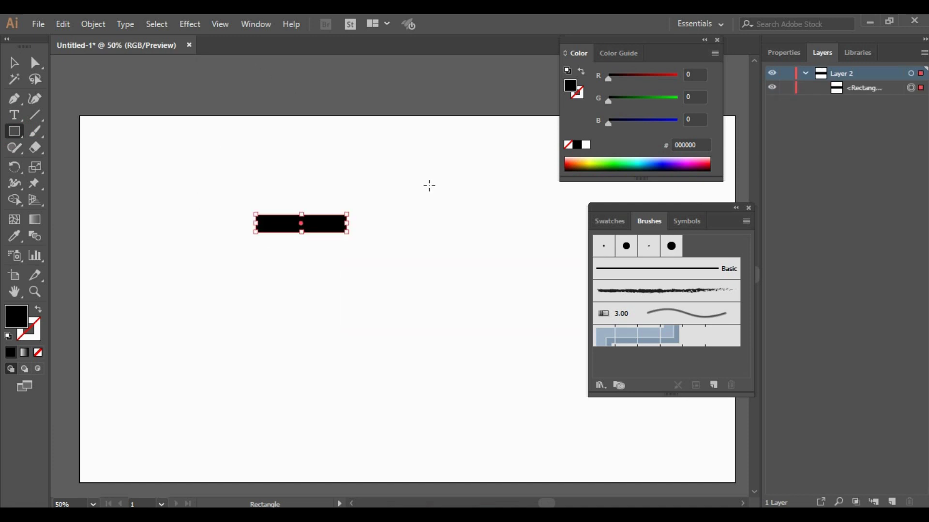
pyautogui.press('v')
pyautogui.click(273, 254)
# Add a second black rectangle about 50 px wide and 52 px high overlapping the bar's left end
pyautogui.press('z')
pyautogui.click(375, 270)
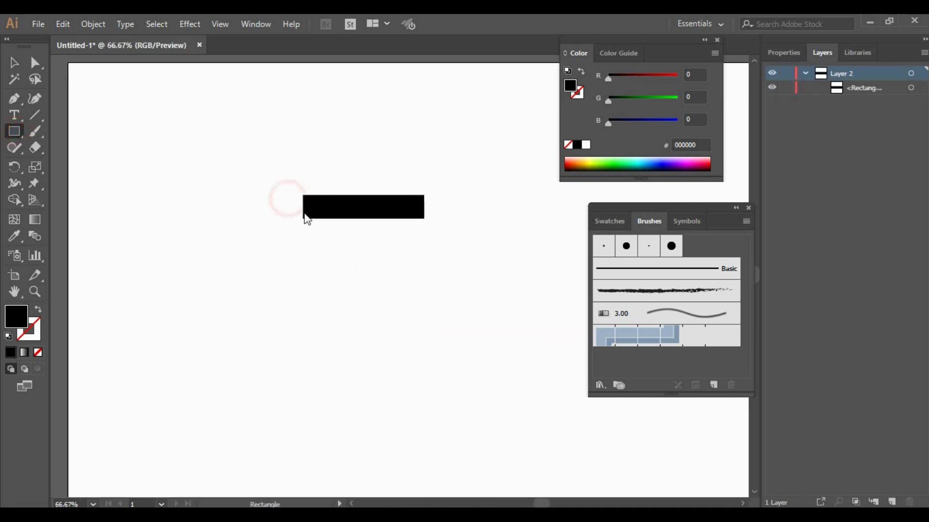
pyautogui.click(329, 228)
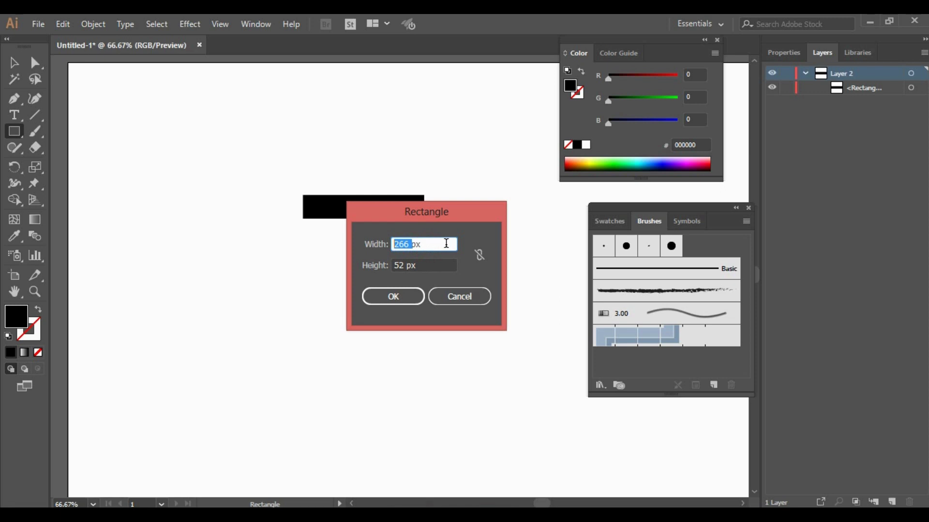
pyautogui.press('Return')
pyautogui.press('v')
pyautogui.click(357, 272)
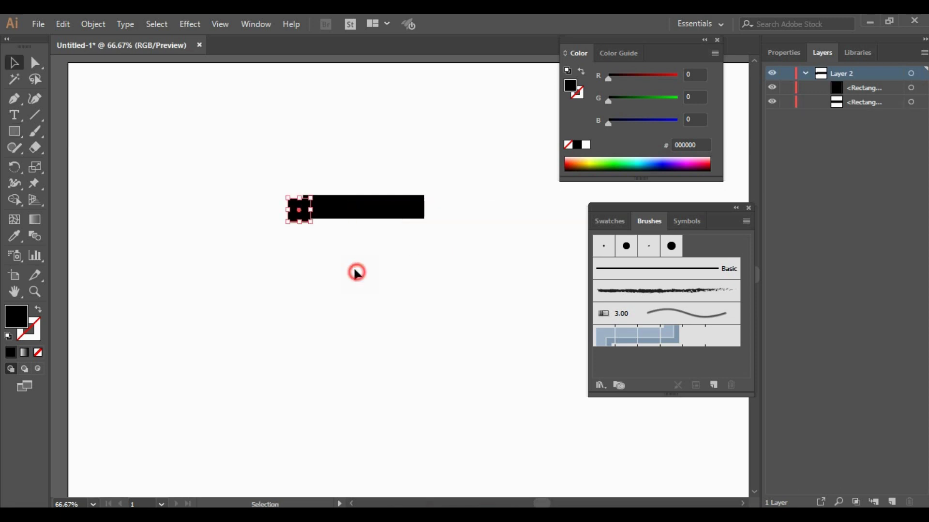
# Nudge the small rectangle up until its top and bottom edges line up with the long bar
pyautogui.press('z')
pyautogui.click(346, 216)
pyautogui.click(373, 254)
pyautogui.click(367, 253)
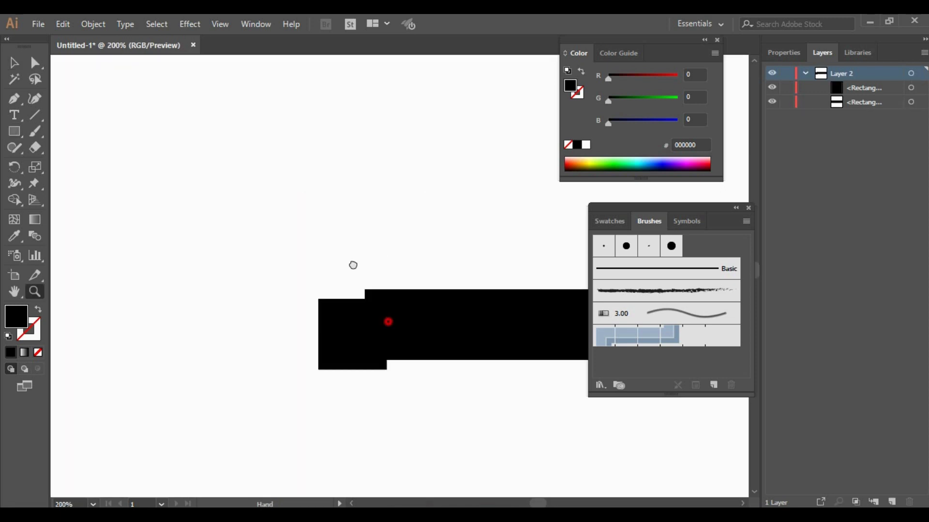
pyautogui.moveTo(388, 321); pyautogui.dragTo(351, 239)
pyautogui.click(351, 239)
pyautogui.press('v')
pyautogui.click(297, 273)
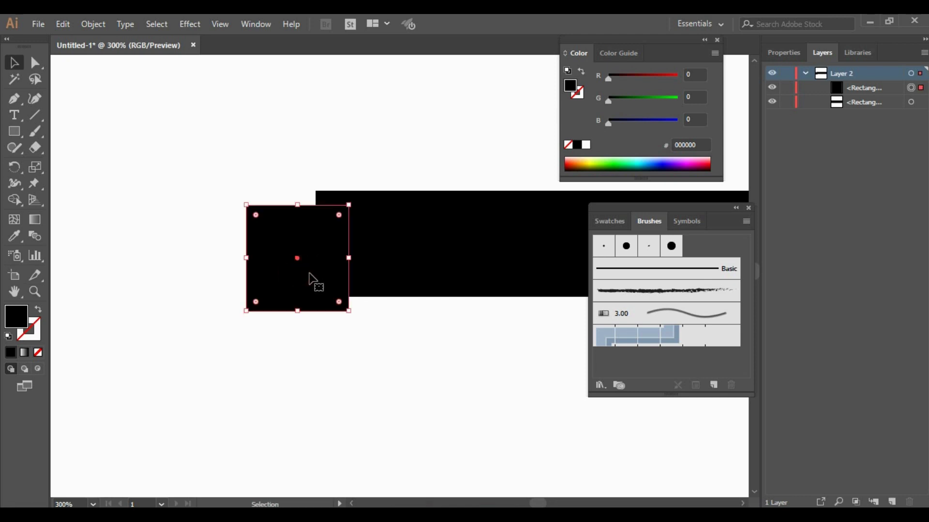
pyautogui.press('Up')
pyautogui.press('Up')
pyautogui.press('Up')
pyautogui.press('Up')
pyautogui.press('Up')
pyautogui.press('Up')
pyautogui.press('Up')
pyautogui.press('Up')
pyautogui.press('Up')
pyautogui.press('Up')
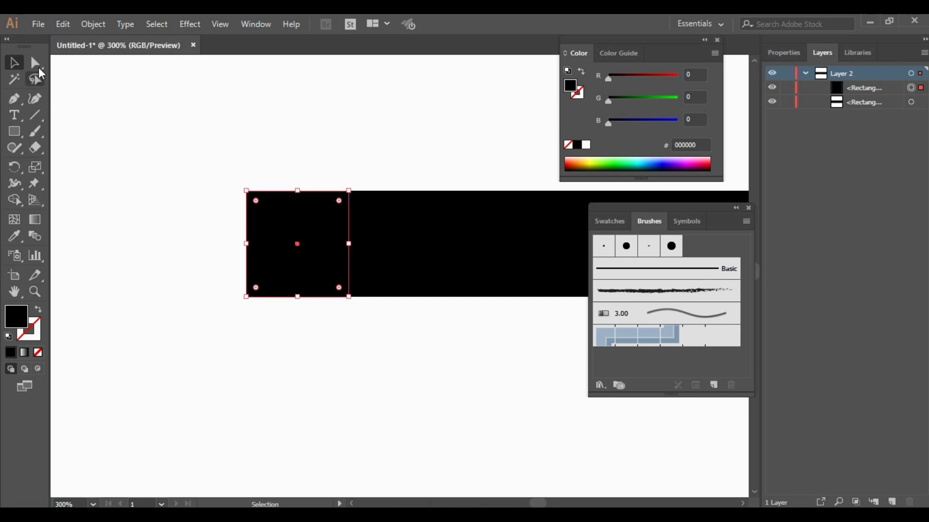
# Bring the small rectangle's two left corner points together near mid-height to form a left-pointing triangle
pyautogui.click(37, 65)
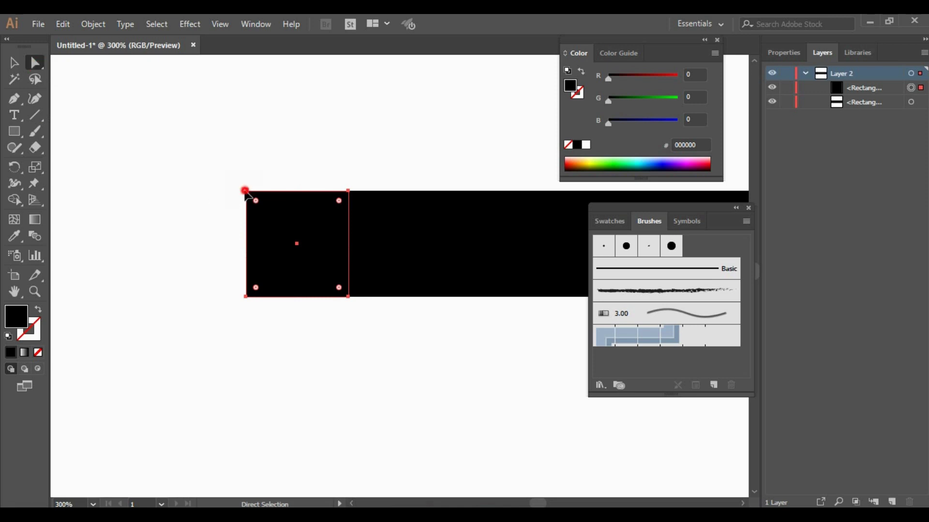
pyautogui.moveTo(245, 191); pyautogui.dragTo(247, 239)
pyautogui.moveTo(245, 297); pyautogui.dragTo(245, 239)
pyautogui.click(272, 293)
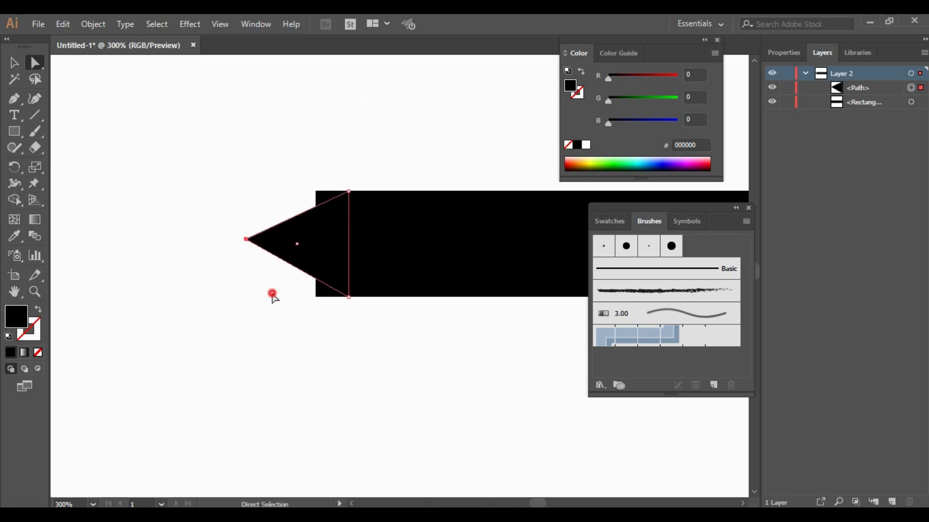
# Nudge the triangle left until its base meets the bar's left end, and deselect it
pyautogui.click(304, 244)
pyautogui.press('Left')
pyautogui.press('Left')
pyautogui.press('Left')
pyautogui.press('Left')
pyautogui.press('Left')
pyautogui.press('Left')
pyautogui.press('Left')
pyautogui.press('Left')
pyautogui.press('Left')
pyautogui.press('Left')
pyautogui.press('Left')
pyautogui.press('Left')
pyautogui.press('Left')
pyautogui.press('Left')
pyautogui.press('Left')
pyautogui.press('Left')
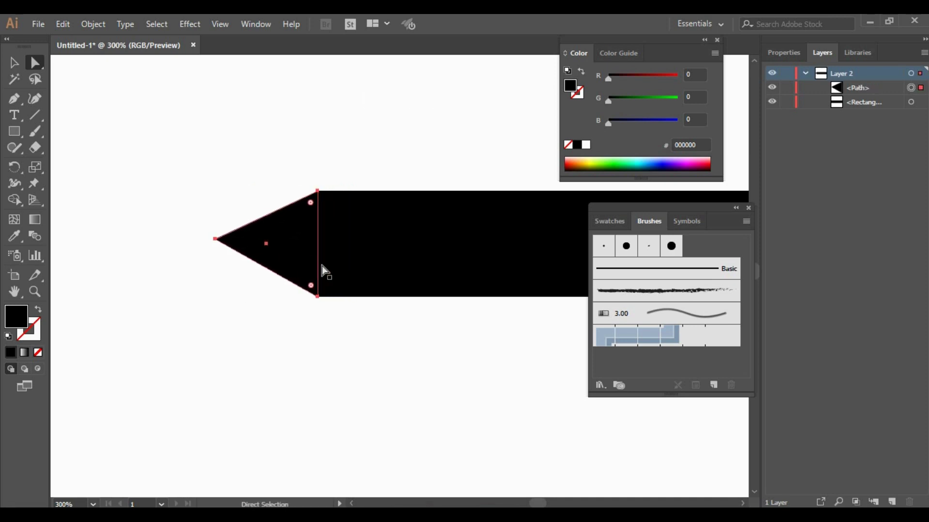
pyautogui.hotkey('ctrl', 'shift', 'a')
# Examine the joint between the left triangle and the bar up close
pyautogui.press('z')
pyautogui.click(362, 254)
pyautogui.click(376, 260)
pyautogui.click(401, 277)
pyautogui.click(400, 277)
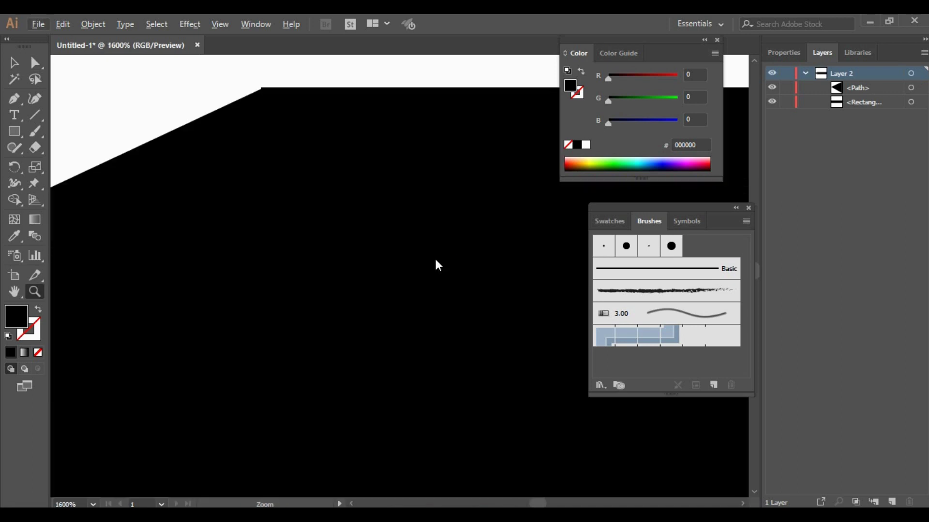
pyautogui.click(434, 257)
pyautogui.keyDown('alt'); pyautogui.click(354, 173); pyautogui.keyUp('alt')
pyautogui.keyDown('alt'); pyautogui.click(402, 296); pyautogui.keyUp('alt')
pyautogui.keyDown('alt'); pyautogui.click(455, 339); pyautogui.keyUp('alt')
# Copy the left triangle onto the bar's right end and flip the copy horizontally
pyautogui.moveTo(432, 236); pyautogui.dragTo(235, 287)
pyautogui.press('v')
pyautogui.click(97, 261)
pyautogui.moveTo(95, 257); pyautogui.dragTo(460, 262)
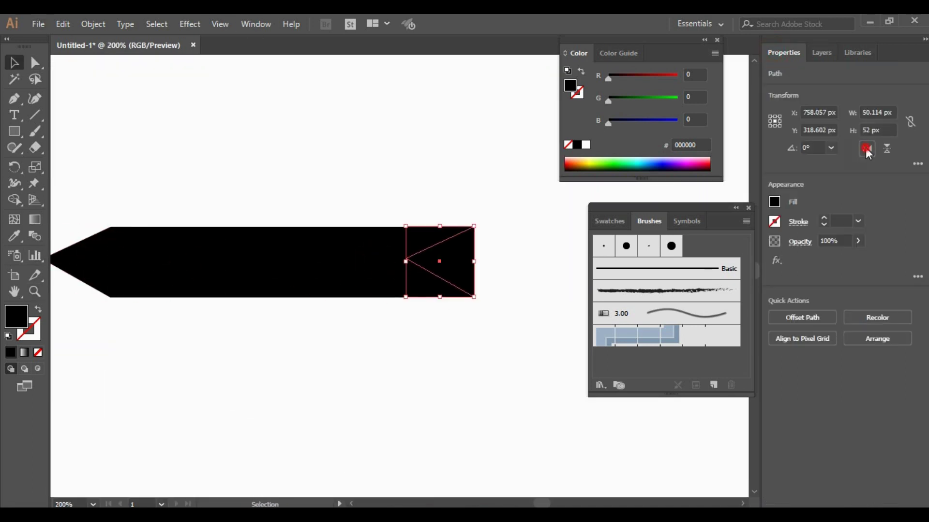
pyautogui.click(867, 148)
# Move the flipped triangle right until its base meets the bar's right end
pyautogui.press('Right')
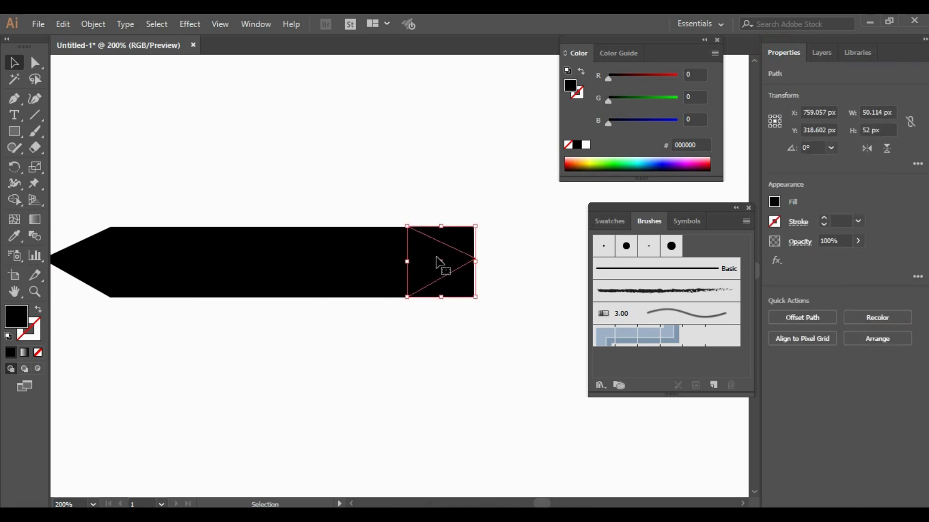
pyautogui.moveTo(440, 264); pyautogui.dragTo(508, 268)
pyautogui.press('Right')
pyautogui.press('Right')
pyautogui.press('Right')
pyautogui.press('Right')
pyautogui.press('Right')
pyautogui.press('Right')
pyautogui.press('Right')
pyautogui.press('Right')
pyautogui.click(498, 292)
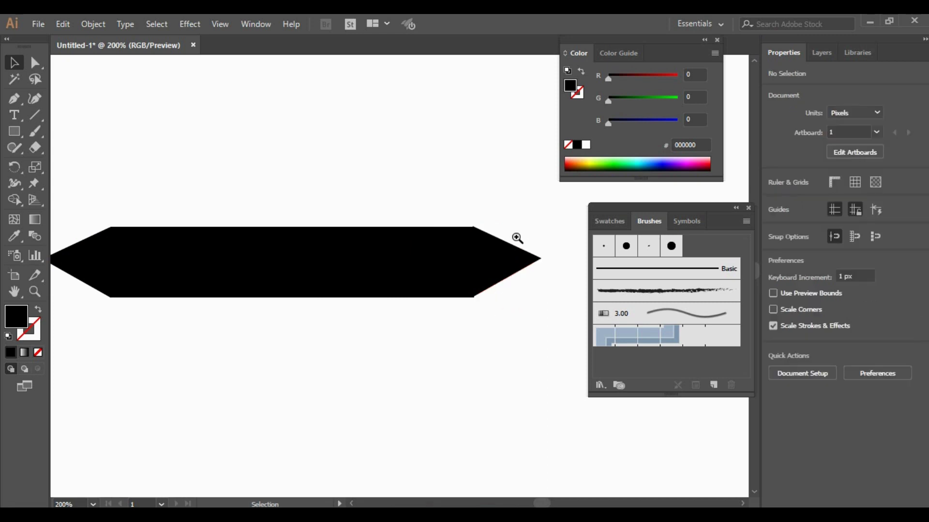
# Fine-tune the right triangle's position so its corners align with the bar's top and bottom edges
pyautogui.keyDown('ctrl'); pyautogui.click(513, 236); pyautogui.keyUp('ctrl')
pyautogui.keyDown('ctrl'); pyautogui.click(425, 252); pyautogui.keyUp('ctrl')
pyautogui.click(370, 358)
pyautogui.press('Down')
pyautogui.press('Up')
pyautogui.press('Up')
pyautogui.click(476, 366)
pyautogui.click(345, 357)
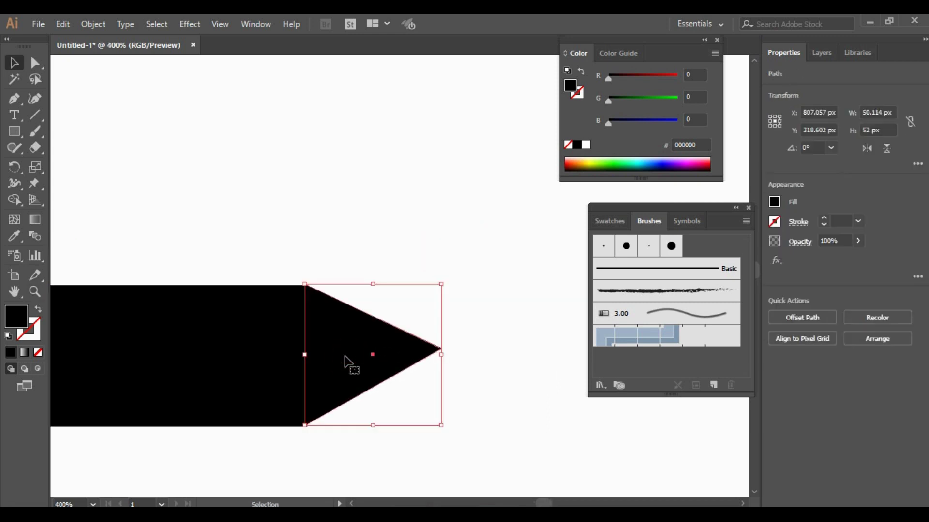
pyautogui.press('Down')
pyautogui.click(511, 366)
pyautogui.keyDown('ctrl'); pyautogui.click(374, 346); pyautogui.keyUp('ctrl')
pyautogui.moveTo(361, 320); pyautogui.dragTo(344, 319)
pyautogui.click(441, 366)
# Group the bar and its two end triangles into one pointed segment
pyautogui.keyDown('ctrl'); pyautogui.keyDown('alt'); pyautogui.click(386, 340); pyautogui.keyUp('alt'); pyautogui.keyUp('ctrl')
pyautogui.keyDown('ctrl'); pyautogui.keyDown('alt'); pyautogui.click(386, 340); pyautogui.keyUp('alt'); pyautogui.keyUp('ctrl')
pyautogui.keyDown('ctrl'); pyautogui.keyDown('alt'); pyautogui.click(386, 340); pyautogui.keyUp('alt'); pyautogui.keyUp('ctrl')
pyautogui.keyDown('ctrl'); pyautogui.keyDown('alt'); pyautogui.click(386, 340); pyautogui.keyUp('alt'); pyautogui.keyUp('ctrl')
pyautogui.keyDown('ctrl'); pyautogui.keyDown('alt'); pyautogui.click(387, 340); pyautogui.keyUp('alt'); pyautogui.keyUp('ctrl')
pyautogui.moveTo(480, 184)
pyautogui.mouseDown()
pyautogui.moveTo(403, 259)
pyautogui.moveTo(404, 232)
pyautogui.mouseUp()
pyautogui.click(817, 58)
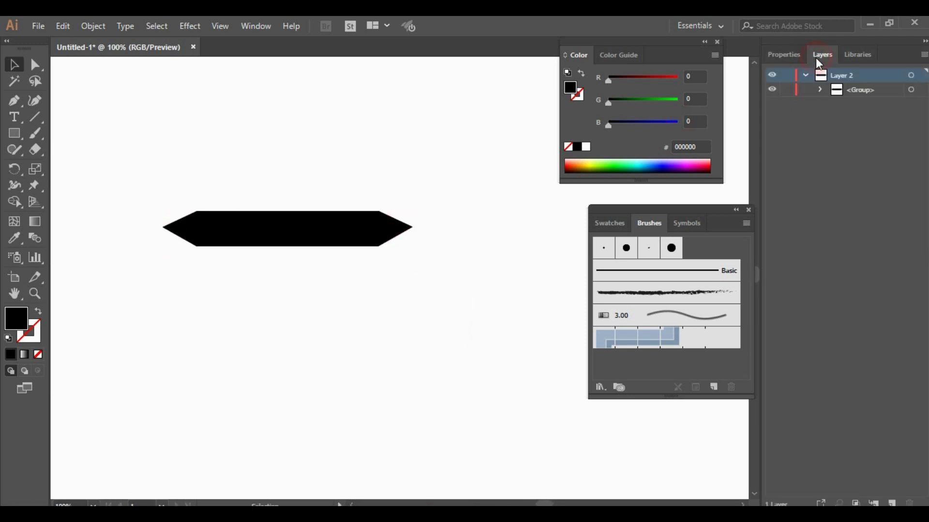
# Try building a vertical stack of three horizontal segments by making two copies of the original
pyautogui.moveTo(241, 171)
pyautogui.mouseDown()
pyautogui.moveTo(366, 243)
pyautogui.moveTo(357, 257)
pyautogui.moveTo(315, 269)
pyautogui.moveTo(314, 454)
pyautogui.mouseUp()
pyautogui.click(361, 313)
pyautogui.moveTo(364, 313); pyautogui.dragTo(362, 271)
pyautogui.click(290, 407)
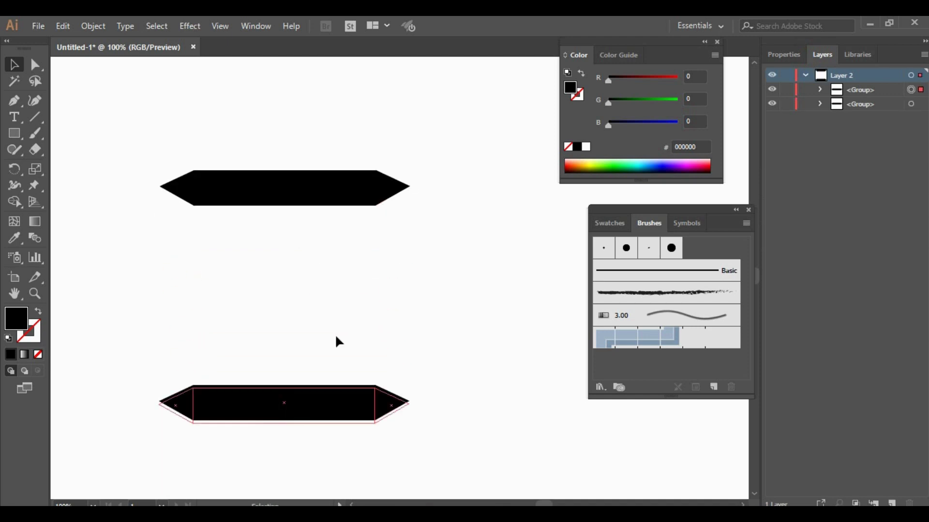
pyautogui.click(335, 334)
pyautogui.keyDown('alt'); pyautogui.moveTo(314, 412); pyautogui.dragTo(317, 307); pyautogui.keyUp('alt')
pyautogui.scroll(-1, 394, 342)
pyautogui.click(396, 330)
# Copy two segments to the right of the stack and rotate both copies 90°
pyautogui.click(334, 364)
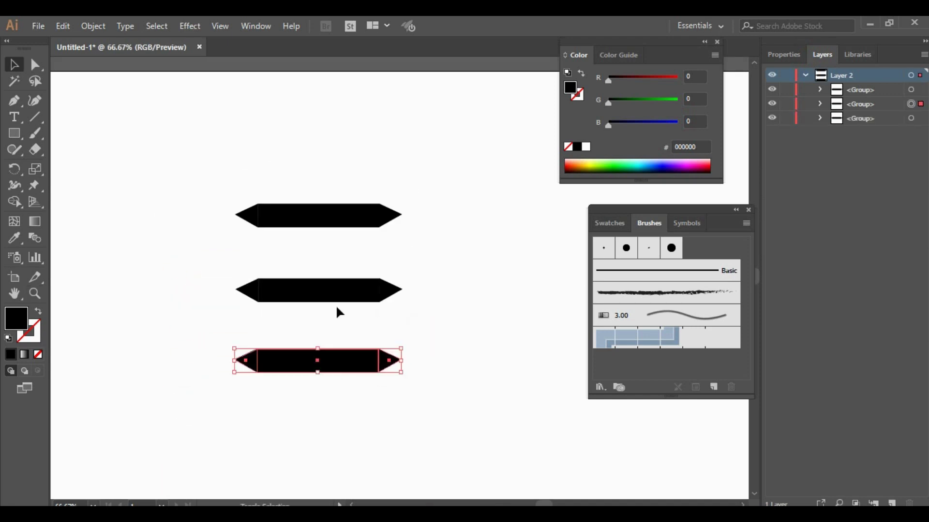
pyautogui.click(335, 294)
pyautogui.click(473, 297)
pyautogui.keyDown('alt'); pyautogui.moveTo(341, 360); pyautogui.dragTo(491, 325); pyautogui.keyUp('alt')
pyautogui.keyDown('alt'); pyautogui.moveTo(474, 326); pyautogui.dragTo(476, 250); pyautogui.keyUp('alt')
pyautogui.keyDown('shift'); pyautogui.click(484, 325); pyautogui.keyUp('shift')
pyautogui.click(796, 55)
pyautogui.click(832, 150)
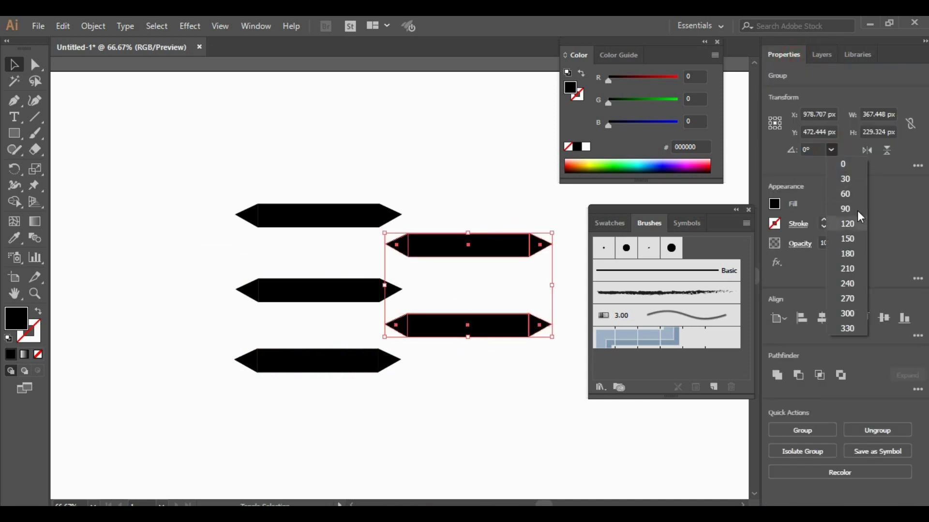
pyautogui.click(857, 210)
pyautogui.click(414, 370)
# Spread the three horizontal segments farther apart vertically and try resizing the nearer vertical segment proportionally
pyautogui.hotkey('ctrl', '-')
pyautogui.moveTo(359, 250); pyautogui.dragTo(365, 354)
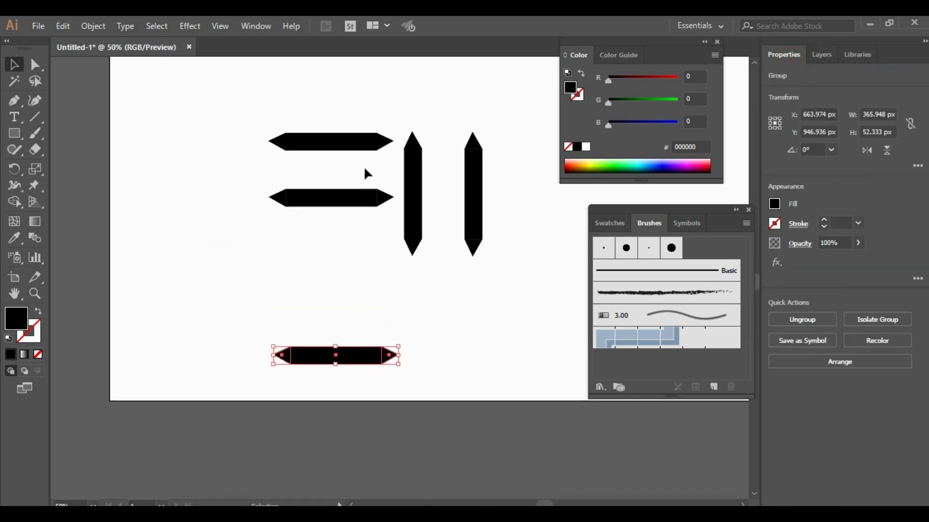
pyautogui.moveTo(351, 144); pyautogui.dragTo(349, 128)
pyautogui.moveTo(362, 197); pyautogui.dragTo(362, 229)
pyautogui.click(415, 182)
pyautogui.keyDown('shift'); pyautogui.moveTo(413, 256); pyautogui.dragTo(373, 202); pyautogui.keyUp('shift')
# Delete both vertical segments and the middle and lowest horizontal segments, keeping only the topmost one
pyautogui.click(440, 247)
pyautogui.hotkey('ctrl', '+')
pyautogui.scroll(3, 436, 227)
pyautogui.click(500, 252)
pyautogui.press('Delete')
pyautogui.click(419, 205)
pyautogui.moveTo(398, 203); pyautogui.dragTo(409, 208)
pyautogui.press('Delete')
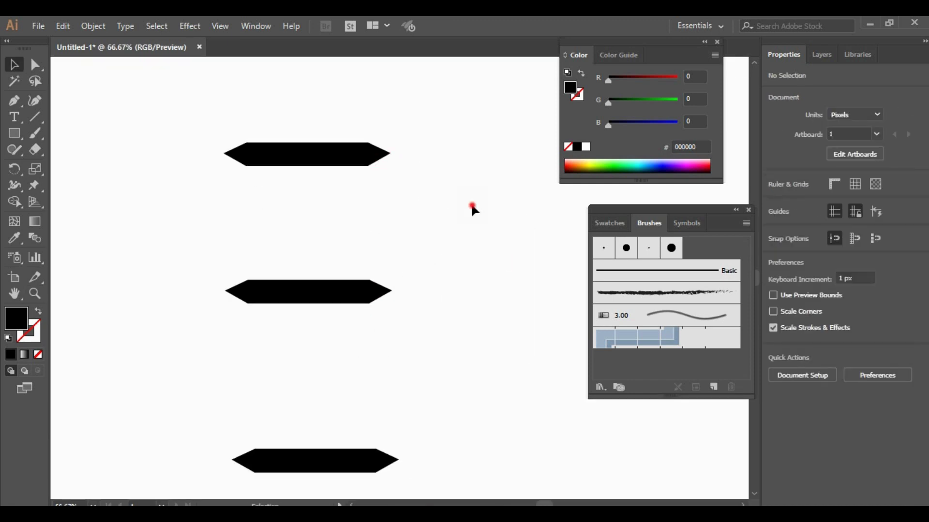
pyautogui.moveTo(472, 207); pyautogui.dragTo(256, 448)
pyautogui.press('Delete')
pyautogui.click(375, 456)
pyautogui.press('Delete')
# Copy the remaining horizontal segment down and to the right, and rotate the copy 90°
pyautogui.press('z')
pyautogui.click(353, 231)
pyautogui.moveTo(356, 232); pyautogui.dragTo(380, 221)
pyautogui.press('v')
pyautogui.click(383, 156)
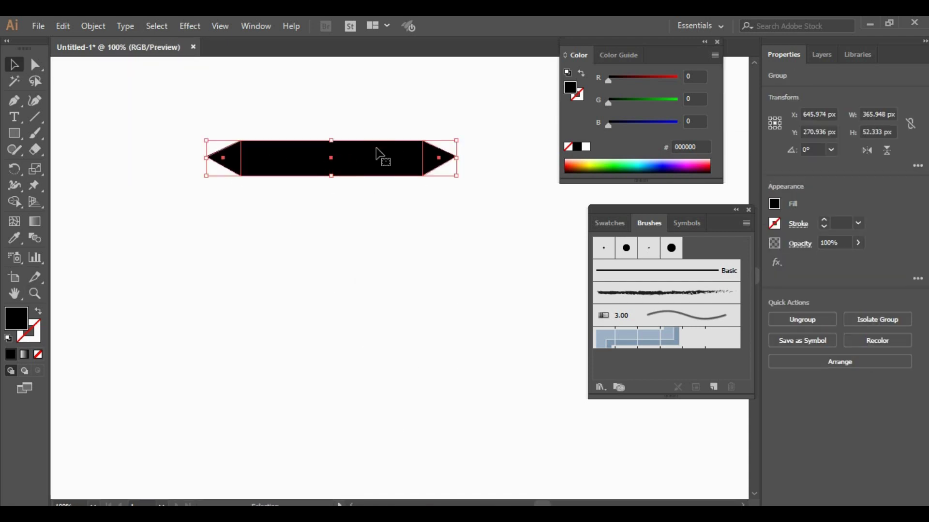
pyautogui.press('z')
pyautogui.keyDown('alt'); pyautogui.click(417, 286); pyautogui.keyUp('alt')
pyautogui.moveTo(417, 287); pyautogui.dragTo(369, 296)
pyautogui.hotkey('alt', 'v')
pyautogui.click(14, 65)
pyautogui.moveTo(330, 213); pyautogui.dragTo(409, 291)
pyautogui.click(832, 150)
pyautogui.click(841, 241)
# Resize the vertical segment to about 71 px wide and 176 px high and place it beneath the horizontal segment's right tip
pyautogui.click(509, 328)
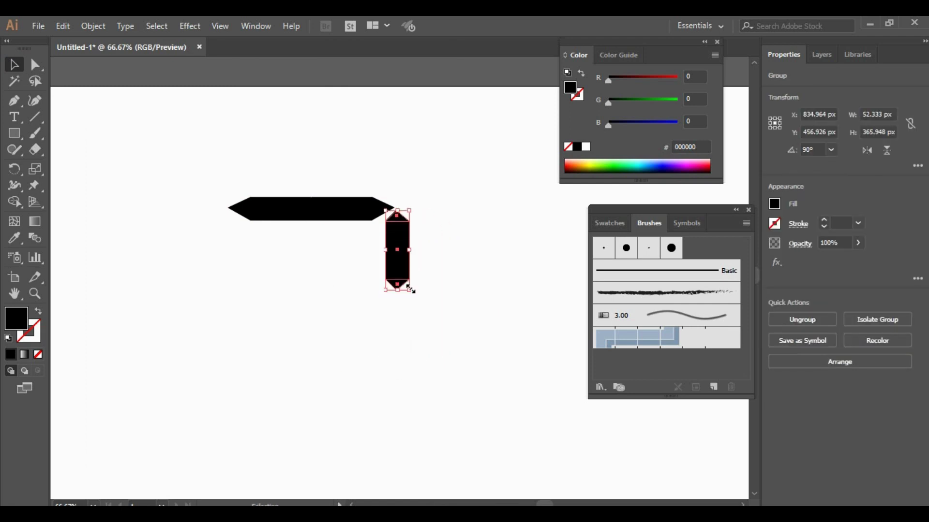
pyautogui.moveTo(385, 252); pyautogui.dragTo(377, 252)
pyautogui.moveTo(399, 246); pyautogui.dragTo(402, 246)
pyautogui.click(425, 261)
# Widen the vertical segment to about 82 px, keeping its point just beneath the horizontal segment's right tip
pyautogui.press('z')
pyautogui.click(386, 216)
pyautogui.click(427, 306)
pyautogui.press('v')
pyautogui.click(364, 373)
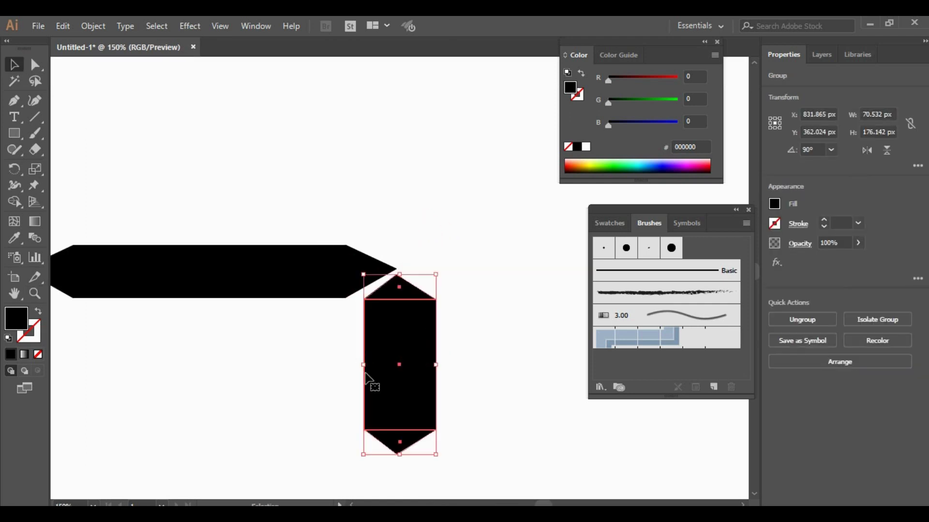
pyautogui.click(466, 373)
pyautogui.moveTo(396, 355); pyautogui.dragTo(396, 353)
pyautogui.click(460, 354)
pyautogui.press('z')
pyautogui.keyDown('alt'); pyautogui.doubleClick(438, 349); pyautogui.keyUp('alt')
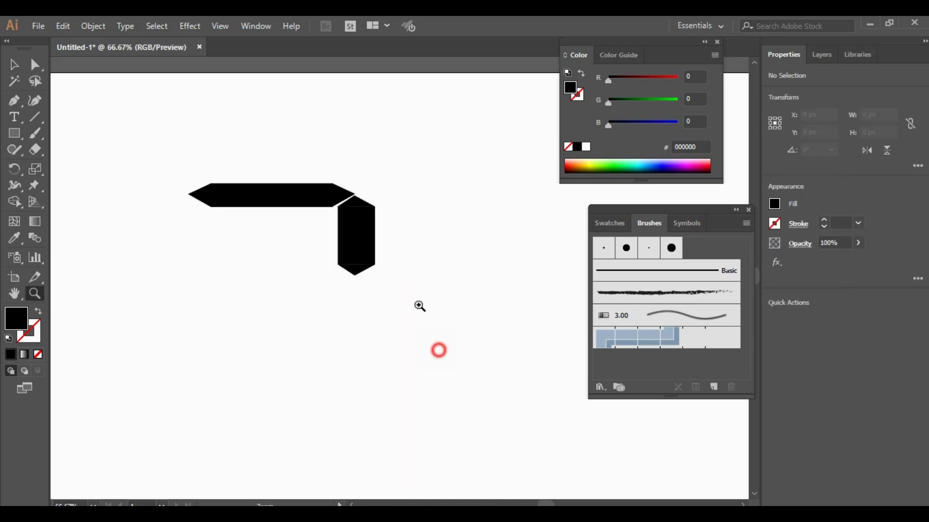
pyautogui.keyDown('alt'); pyautogui.click(397, 255); pyautogui.keyUp('alt')
pyautogui.doubleClick(379, 270)
pyautogui.doubleClick(421, 259)
pyautogui.doubleClick(357, 282)
pyautogui.keyDown('alt'); pyautogui.doubleClick(423, 221); pyautogui.keyUp('alt')
pyautogui.keyDown('alt'); pyautogui.doubleClick(356, 249); pyautogui.keyUp('alt')
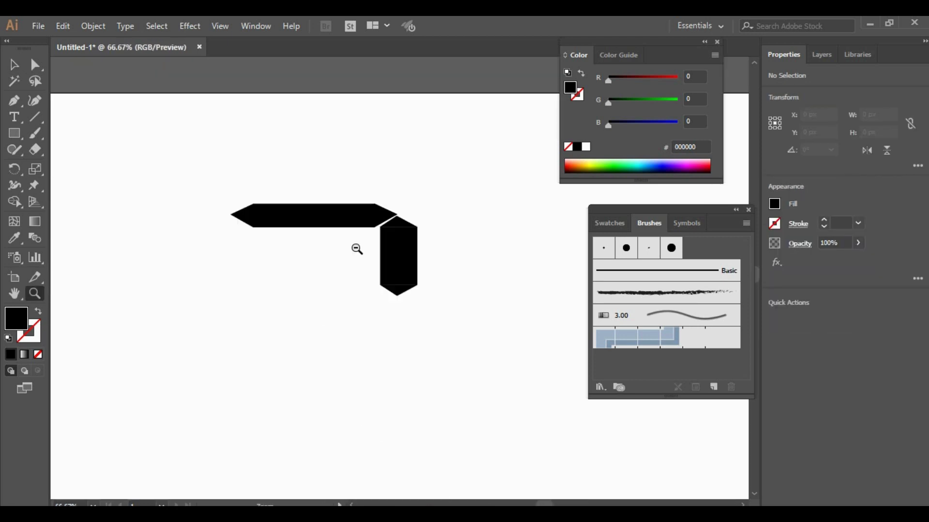
pyautogui.hotkey('alt', 'v')
pyautogui.click(321, 188)
pyautogui.click(334, 297)
pyautogui.moveTo(386, 210); pyautogui.dragTo(146, 281)
pyautogui.keyDown('alt'); pyautogui.tripleClick(411, 305); pyautogui.keyUp('alt')
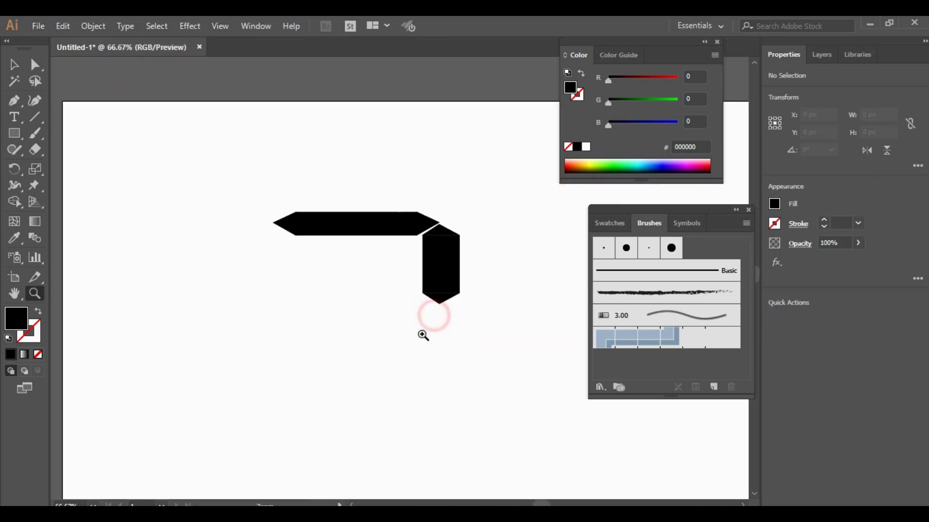
# Copy the vertical segment straight across so the copy sits beneath the horizontal segment's left tip
pyautogui.moveTo(423, 334); pyautogui.dragTo(402, 292)
pyautogui.press('v')
pyautogui.click(435, 209)
pyautogui.moveTo(413, 214); pyautogui.dragTo(244, 213)
pyautogui.click(354, 256)
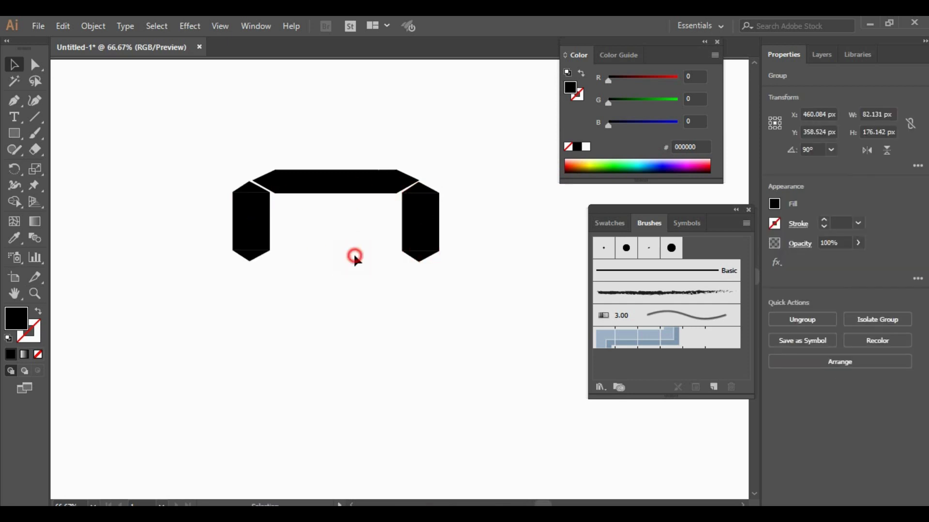
pyautogui.moveTo(189, 166); pyautogui.dragTo(445, 277)
pyautogui.hotkey('ctrl', 'z')
pyautogui.click(338, 227)
pyautogui.moveTo(421, 224); pyautogui.dragTo(256, 224)
# Copy the horizontal segment and both vertical segments straight down and flip the copy vertically
pyautogui.moveTo(201, 155); pyautogui.dragTo(448, 274)
pyautogui.moveTo(369, 191); pyautogui.dragTo(367, 359)
pyautogui.click(887, 150)
pyautogui.click(483, 291)
pyautogui.moveTo(493, 363); pyautogui.dragTo(479, 319)
# Move the flipped lower half closer to the upper half and copy the top horizontal segment into the middle gap
pyautogui.moveTo(204, 273); pyautogui.dragTo(436, 387)
pyautogui.moveTo(403, 329); pyautogui.dragTo(408, 281)
pyautogui.click(460, 234)
pyautogui.moveTo(340, 129); pyautogui.dragTo(333, 232)
pyautogui.click(450, 228)
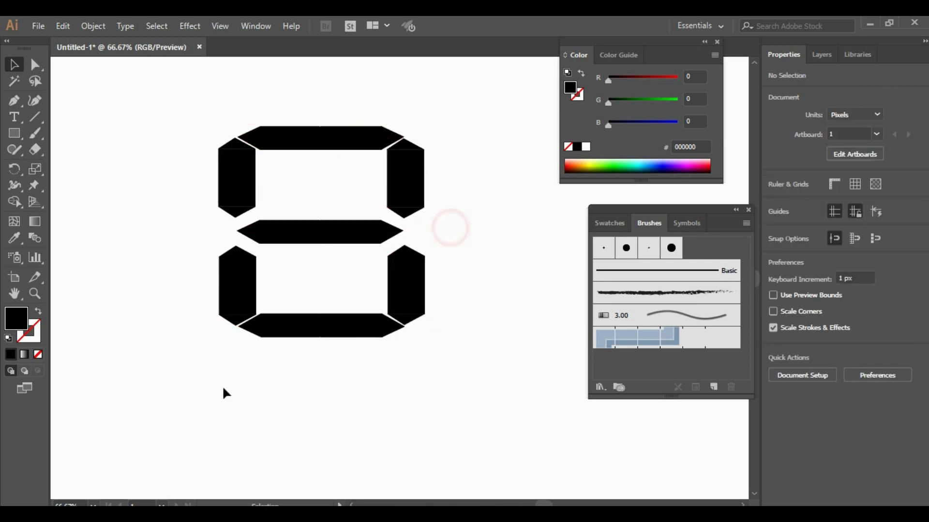
# Move the middle horizontal segment up so its tips meet the points of the upper vertical segments
pyautogui.moveTo(223, 387); pyautogui.dragTo(407, 276)
pyautogui.click(444, 263)
pyautogui.moveTo(352, 236); pyautogui.dragTo(355, 228)
# Select the lower two vertical segments and the bottom segment, and move them up until their points meet the middle segment's tips
pyautogui.click(414, 271)
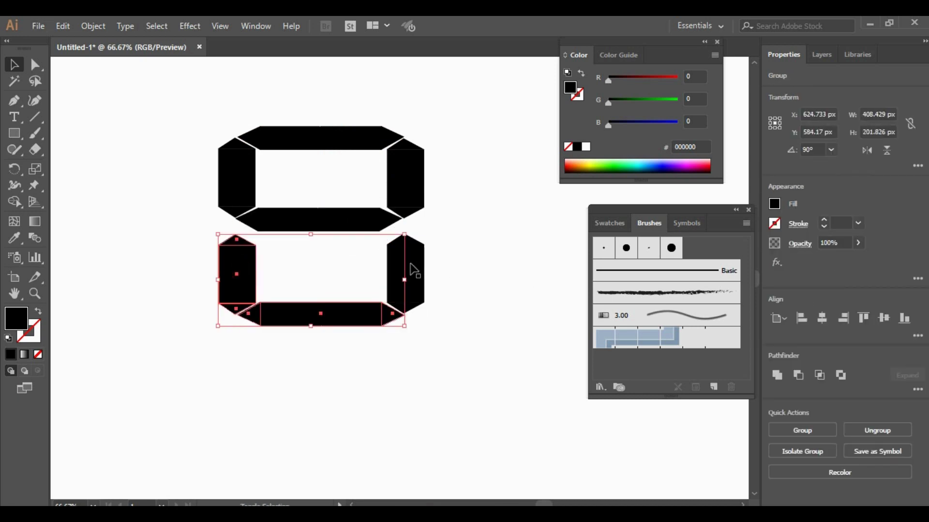
pyautogui.keyDown('shift'); pyautogui.click(410, 265); pyautogui.keyUp('shift')
pyautogui.press('Up')
pyautogui.press('Up')
pyautogui.press('Up')
pyautogui.press('Up')
pyautogui.press('Up')
pyautogui.press('Up')
pyautogui.press('Up')
pyautogui.press('Up')
pyautogui.press('Up')
pyautogui.press('Up')
pyautogui.press('Up')
pyautogui.press('Up')
pyautogui.press('Up')
pyautogui.press('Up')
pyautogui.press('Up')
pyautogui.press('Up')
pyautogui.press('Up')
pyautogui.press('Up')
pyautogui.press('Up')
pyautogui.press('Up')
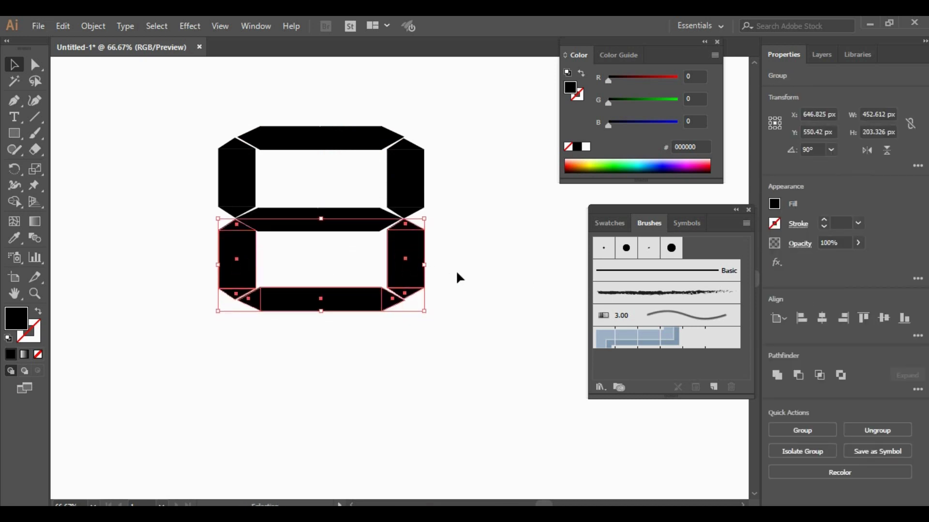
pyautogui.click(456, 273)
# Enlarge the complete seven-segment figure proportionally to about 658 px wide and 592 px high
pyautogui.keyDown('ctrl'); pyautogui.keyDown('alt'); pyautogui.click(429, 270); pyautogui.keyUp('alt'); pyautogui.keyUp('ctrl')
pyautogui.moveTo(404, 300); pyautogui.dragTo(419, 305)
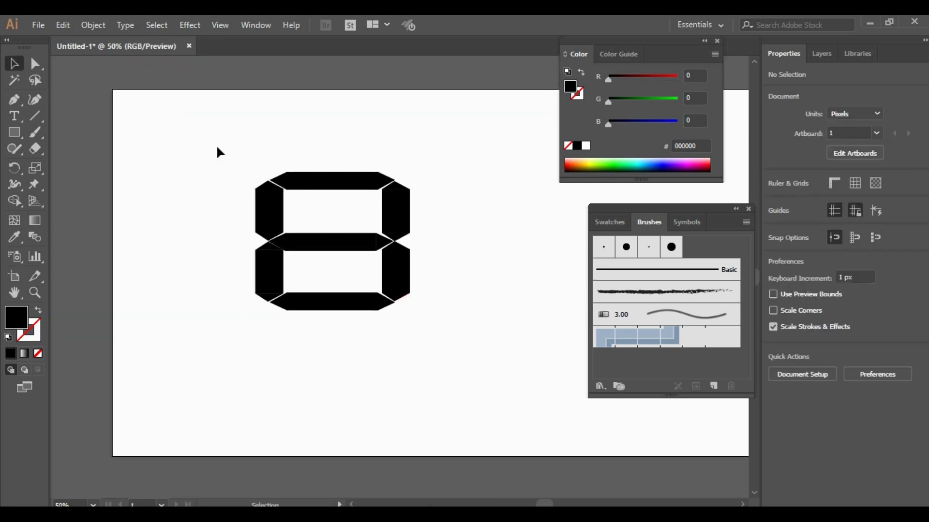
pyautogui.moveTo(207, 128); pyautogui.dragTo(473, 369)
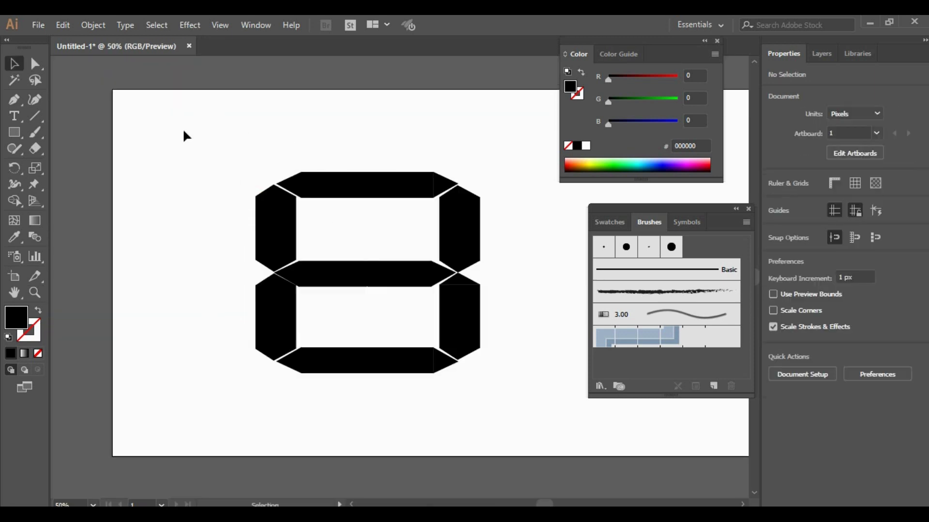
pyautogui.moveTo(215, 161); pyautogui.dragTo(547, 425)
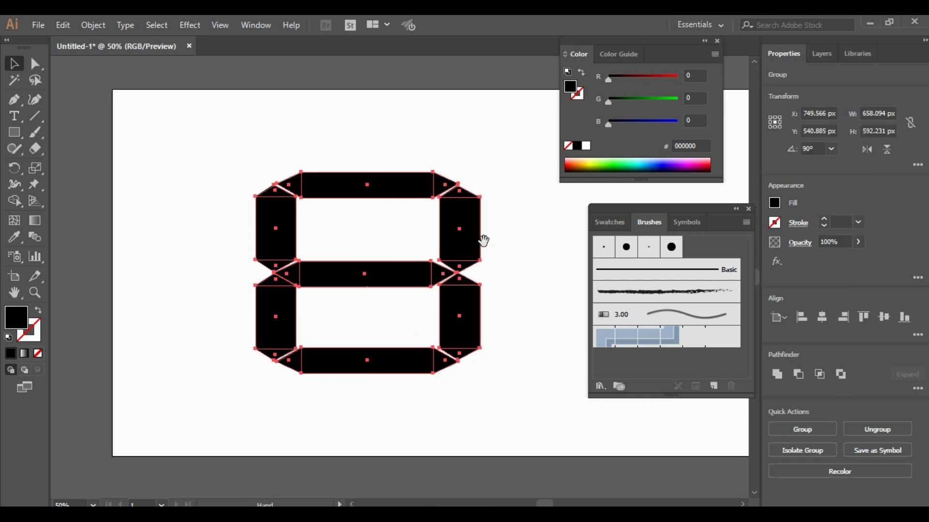
# Lock the figure's layer, add a new layer above it and rename the new layer as 01:00
pyautogui.moveTo(484, 241); pyautogui.dragTo(311, 242)
pyautogui.keyDown('ctrl'); pyautogui.keyDown('alt'); pyautogui.click(404, 281); pyautogui.keyUp('alt'); pyautogui.keyUp('ctrl')
pyautogui.moveTo(403, 276); pyautogui.dragTo(395, 241)
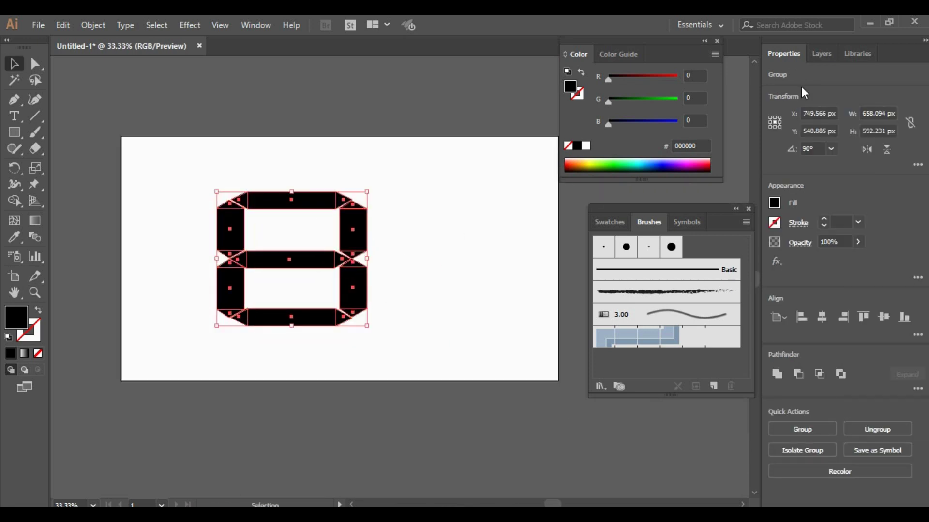
pyautogui.click(822, 54)
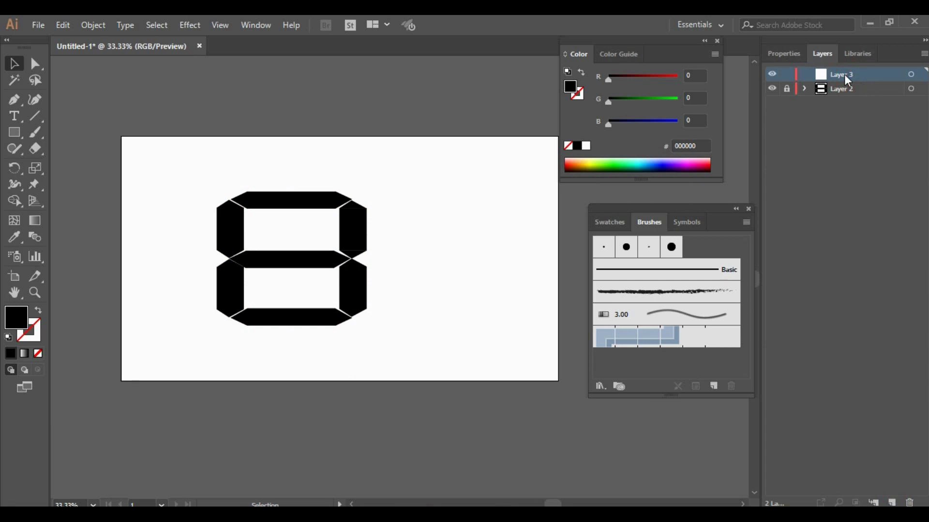
pyautogui.doubleClick(844, 74)
pyautogui.write('01:00')
pyautogui.press('Return')
# Shrink the seven-segment figure proportionally and place it near the artboard's left edge in the upper half
pyautogui.moveTo(420, 163); pyautogui.dragTo(178, 346)
pyautogui.moveTo(355, 234); pyautogui.dragTo(285, 240)
pyautogui.moveTo(296, 333); pyautogui.dragTo(213, 244)
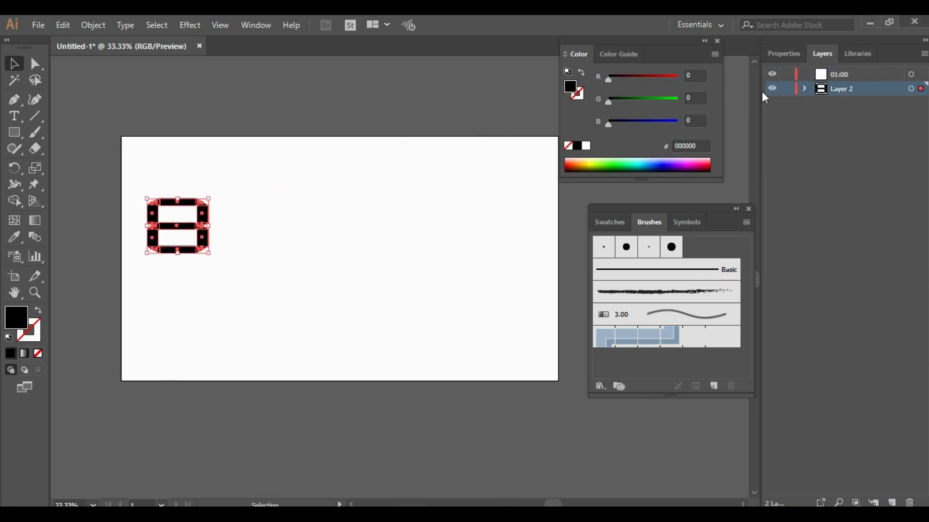
# Lock Layer 2 and paste a copy of the seven-segment digit into the 01:00 layer
pyautogui.click(804, 88)
pyautogui.click(787, 89)
pyautogui.click(864, 75)
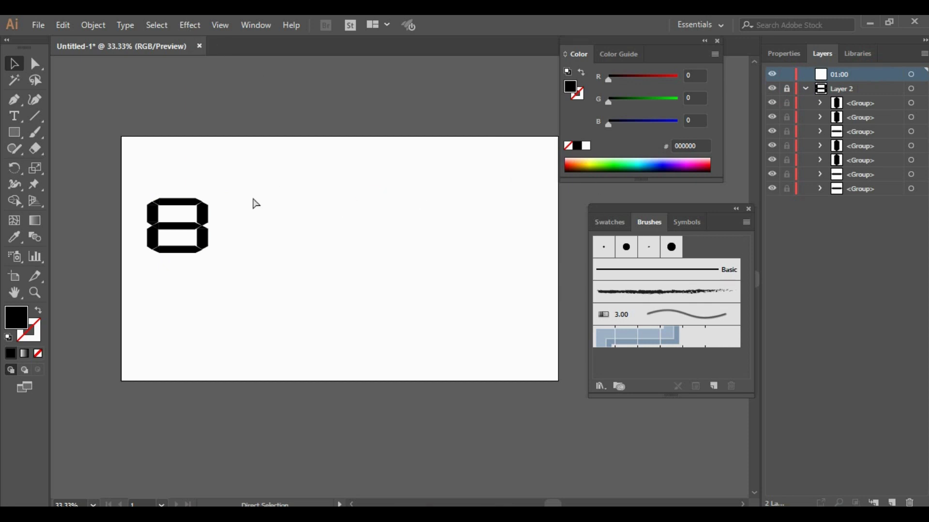
pyautogui.hotkey('ctrl', 'v')
pyautogui.click(343, 222)
# Place the pasted digit near the artboard's right edge and duplicate it leftward to form two pairs of digits
pyautogui.moveTo(408, 282); pyautogui.dragTo(457, 226)
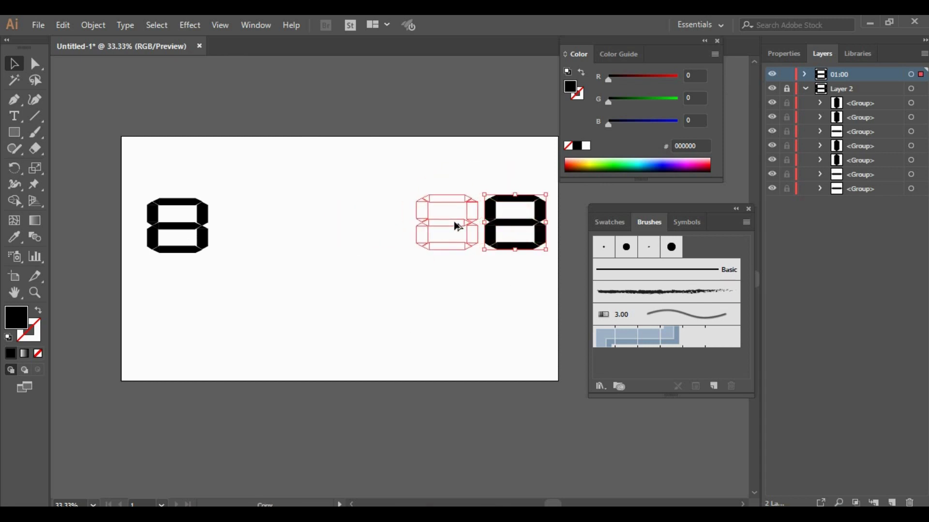
pyautogui.keyDown('ctrl'); pyautogui.click(409, 236); pyautogui.keyUp('ctrl')
pyautogui.moveTo(409, 244); pyautogui.dragTo(275, 248)
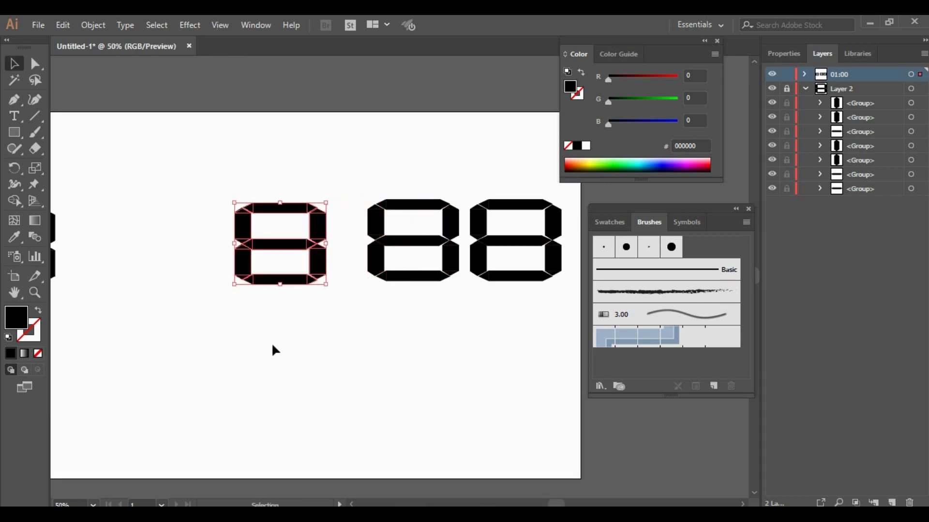
pyautogui.moveTo(271, 343); pyautogui.dragTo(331, 356)
pyautogui.moveTo(343, 259); pyautogui.dragTo(239, 259)
# Delete the middle segments of the two rightmost digits to turn both into zeros
pyautogui.press('z')
pyautogui.click(412, 251)
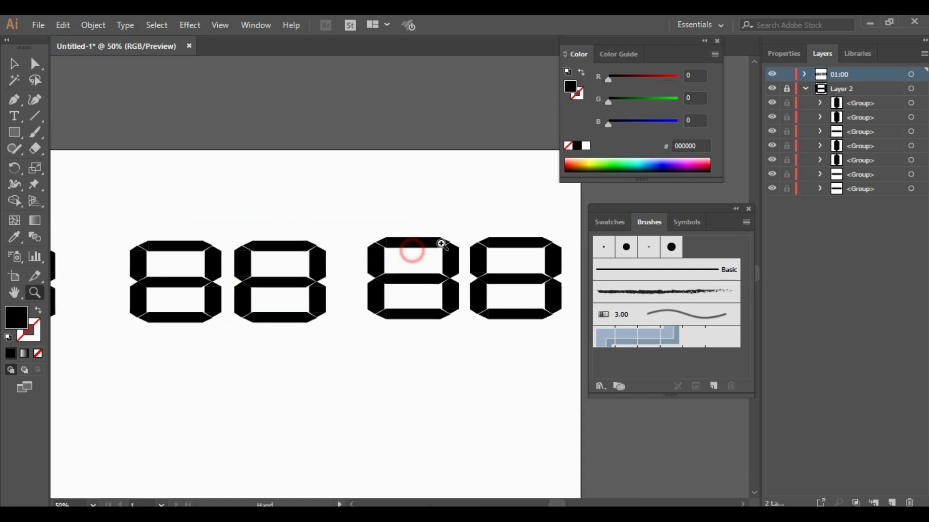
pyautogui.click(439, 263)
pyautogui.keyDown('alt'); pyautogui.click(439, 264); pyautogui.keyUp('alt')
pyautogui.moveTo(569, 270); pyautogui.dragTo(414, 278)
pyautogui.press('v')
pyautogui.click(507, 299)
pyautogui.press('Delete')
pyautogui.click(428, 300)
pyautogui.press('Delete')
# Turn the next pair into 0 and 1 by deleting the first digit's middle segment and all but the second's right verticals
pyautogui.moveTo(303, 343); pyautogui.dragTo(354, 346)
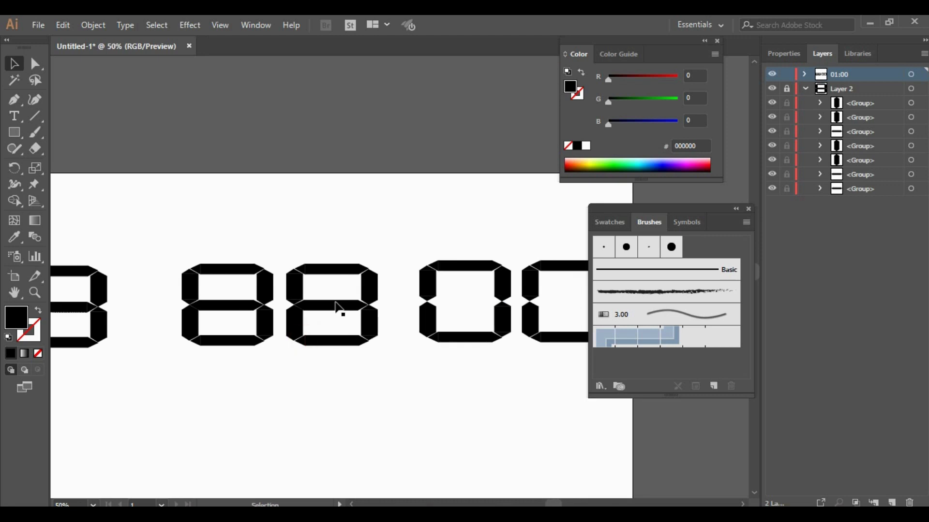
pyautogui.click(220, 308)
pyautogui.press('Delete')
pyautogui.moveTo(282, 257); pyautogui.dragTo(334, 346)
pyautogui.press('Delete')
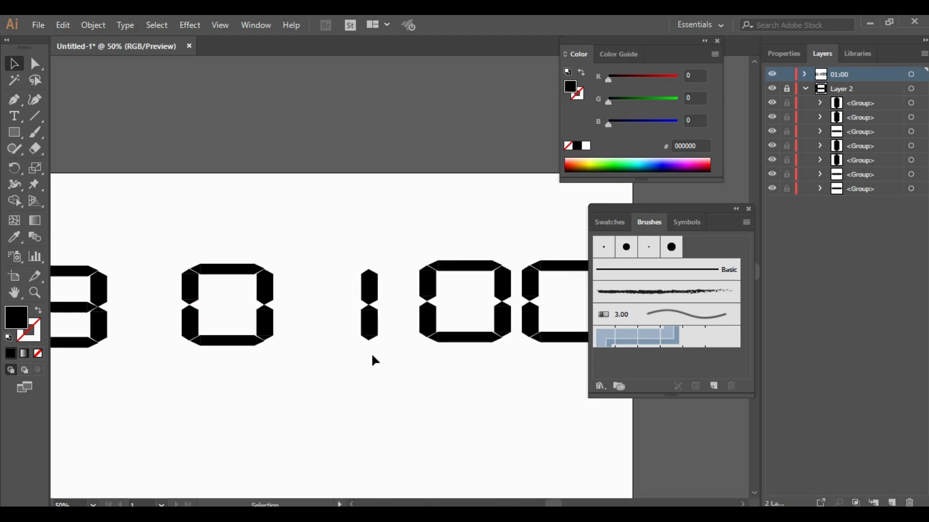
# Move the leading 0 right until it sits close beside the 1
pyautogui.hotkey('ctrl', '-')
pyautogui.click(321, 283)
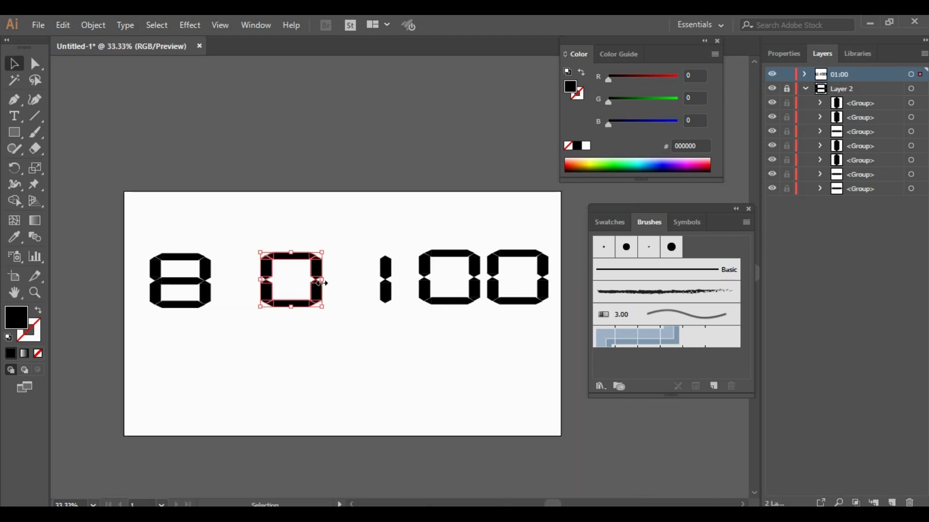
pyautogui.press('Right')
pyautogui.press('Right')
pyautogui.press('Right')
pyautogui.press('Right')
pyautogui.press('Right')
pyautogui.press('Right')
pyautogui.press('Right')
pyautogui.press('Right')
pyautogui.press('Right')
pyautogui.press('Right')
pyautogui.click(301, 276)
pyautogui.moveTo(255, 231); pyautogui.dragTo(374, 335)
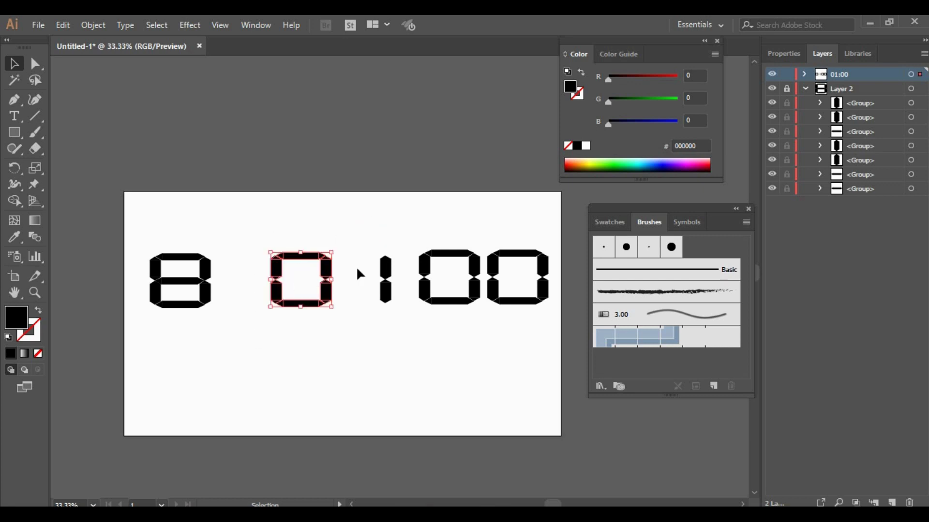
pyautogui.moveTo(325, 271); pyautogui.dragTo(357, 269)
pyautogui.hotkey('ctrl', 'shift', 'a')
# Lock the 01:00 layer, and add a new layer above it named Title
pyautogui.press('z')
pyautogui.keyDown('alt'); pyautogui.click(431, 286); pyautogui.keyUp('alt')
pyautogui.moveTo(398, 332); pyautogui.dragTo(381, 358)
pyautogui.click(377, 298)
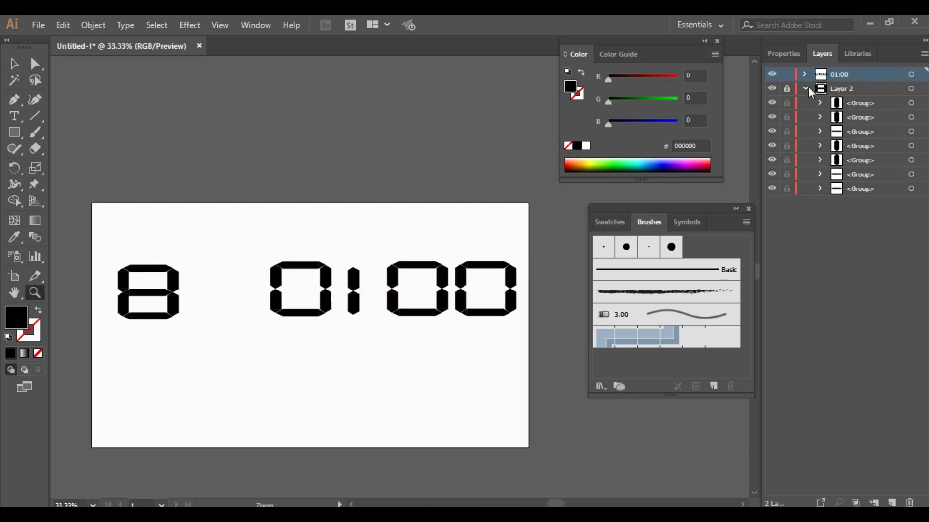
pyautogui.click(787, 74)
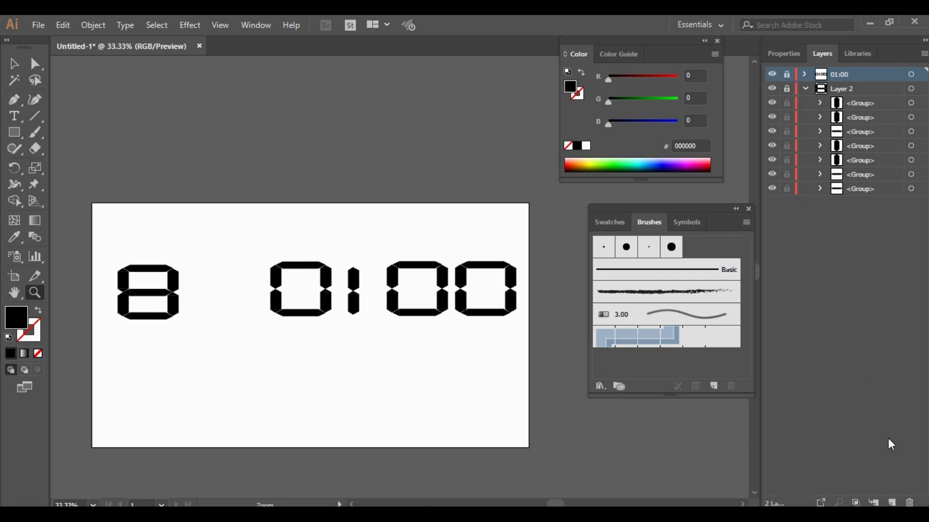
pyautogui.click(892, 502)
pyautogui.doubleClick(849, 74)
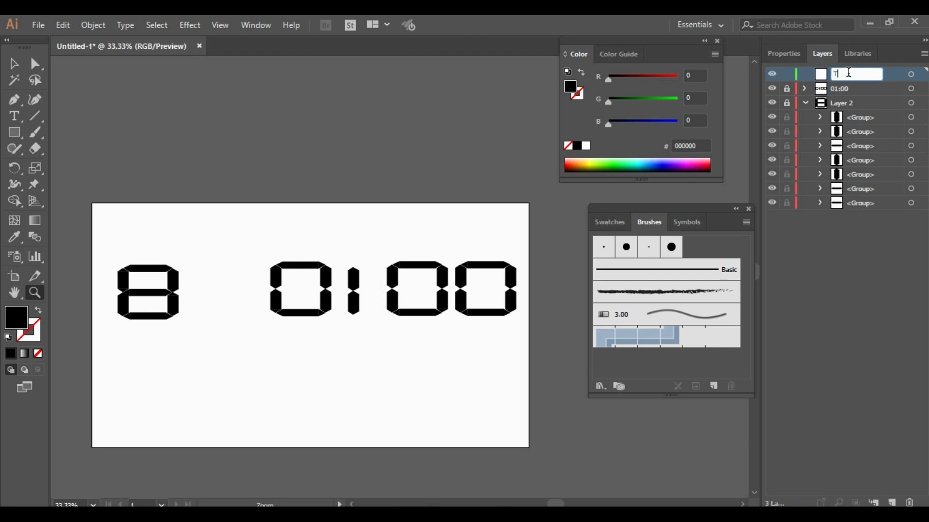
# Copy the seven-segment digit from Layer 2 and paste it into the Title layer, leaving Layer 2 locked
pyautogui.click(787, 102)
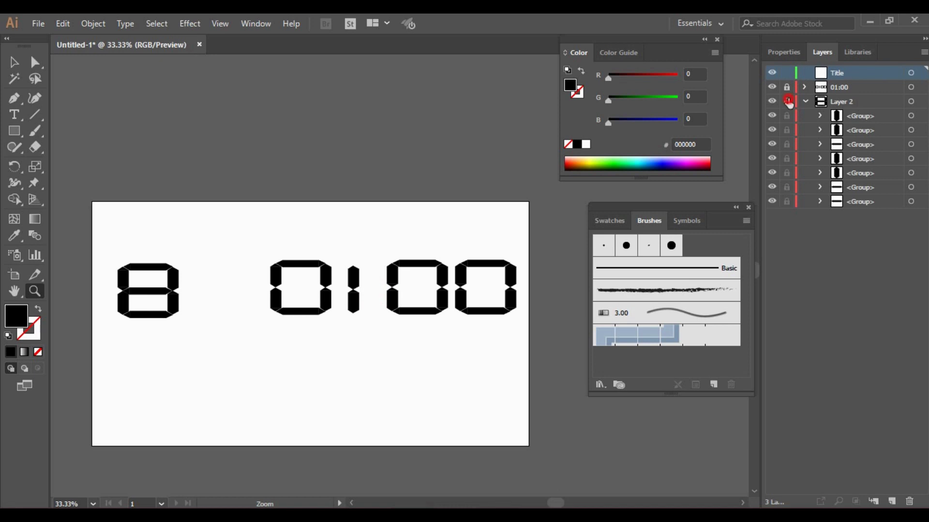
pyautogui.click(911, 103)
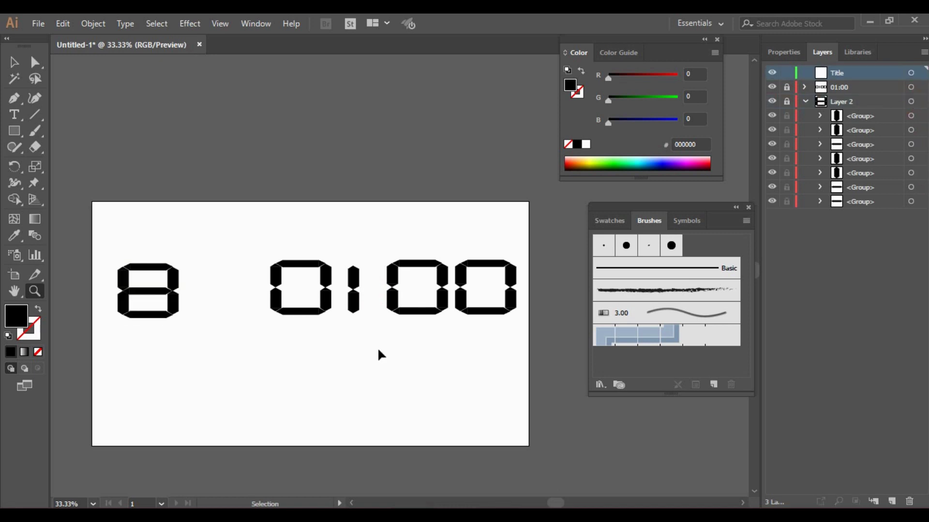
pyautogui.hotkey('ctrl', 'v')
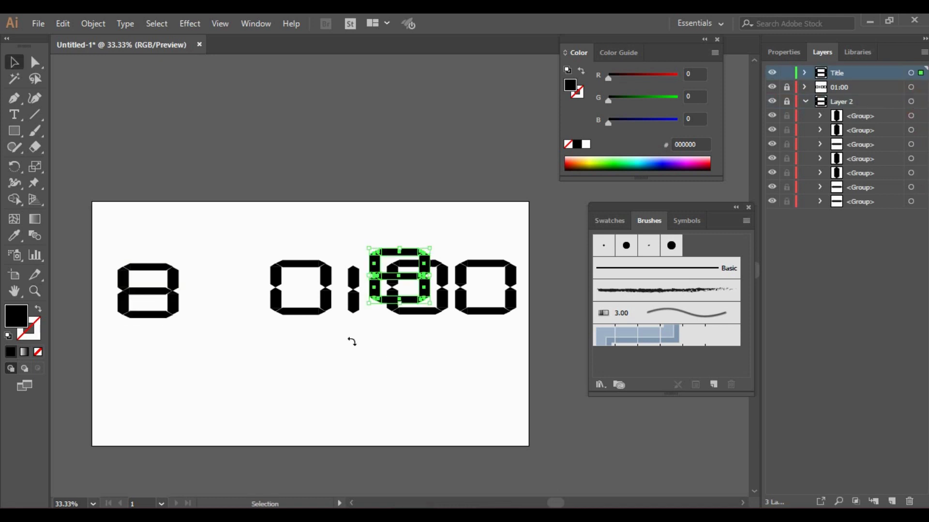
# Move the pasted digit below the 01:00 numerals and shrink it proportionally to about half size
pyautogui.moveTo(399, 275); pyautogui.dragTo(317, 362)
pyautogui.press('z')
pyautogui.click(380, 313)
pyautogui.moveTo(379, 313); pyautogui.dragTo(251, 352)
pyautogui.press('v')
pyautogui.moveTo(203, 411); pyautogui.dragTo(284, 334)
# Duplicate the small digit to the right to form a row of five and nudge the last one up into line
pyautogui.moveTo(275, 334); pyautogui.dragTo(322, 335)
pyautogui.moveTo(307, 335); pyautogui.dragTo(424, 255)
pyautogui.click(434, 342)
pyautogui.keyDown('ctrl'); pyautogui.click(366, 328); pyautogui.keyUp('ctrl')
pyautogui.press('Up')
pyautogui.press('Up')
pyautogui.press('Up')
pyautogui.press('Up')
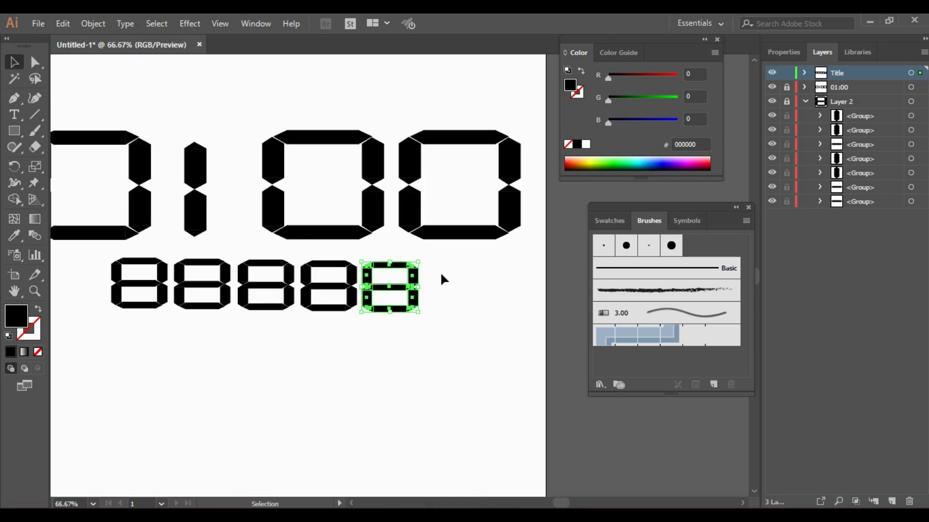
pyautogui.click(440, 271)
# Delete the four vertical segments of the first small digit, leaving its three horizontal bars
pyautogui.tripleClick(190, 275)
pyautogui.moveTo(394, 288); pyautogui.dragTo(253, 305)
pyautogui.press('v')
pyautogui.click(201, 276)
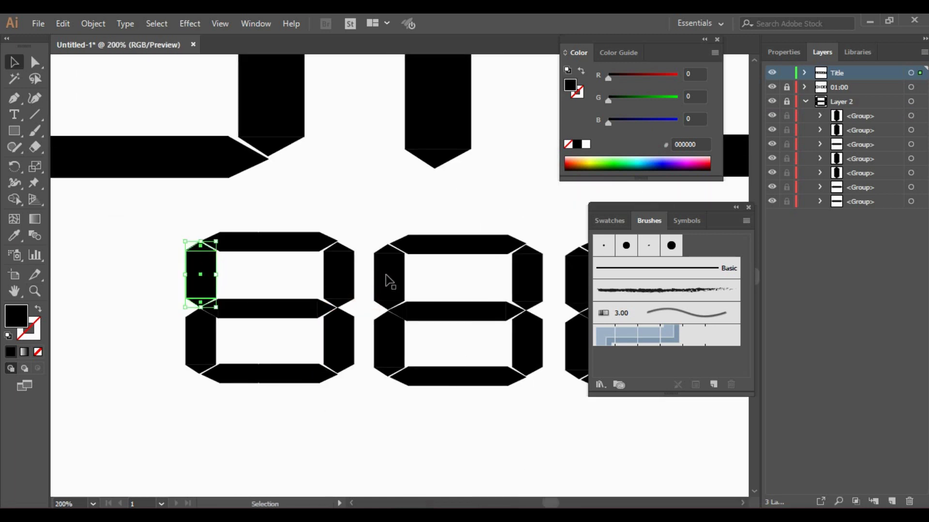
pyautogui.press('Delete')
pyautogui.click(338, 276)
pyautogui.press('Delete')
pyautogui.click(338, 341)
pyautogui.press('Delete')
pyautogui.click(200, 341)
pyautogui.press('Delete')
# Turn the first digit's middle bar upright beneath its top bar as a T stem, and delete the bottom bar
pyautogui.click(298, 312)
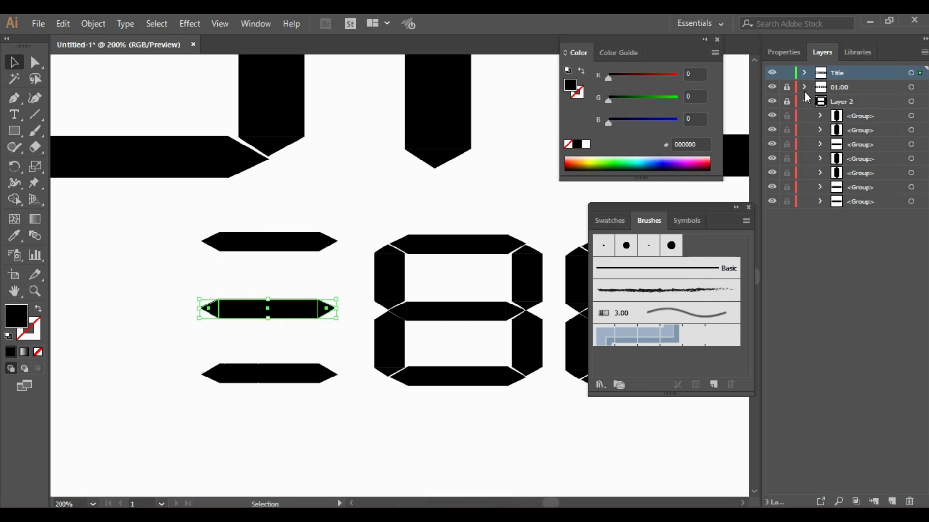
pyautogui.click(784, 53)
pyautogui.click(831, 147)
pyautogui.click(845, 207)
pyautogui.click(311, 387)
pyautogui.click(299, 373)
pyautogui.press('Delete')
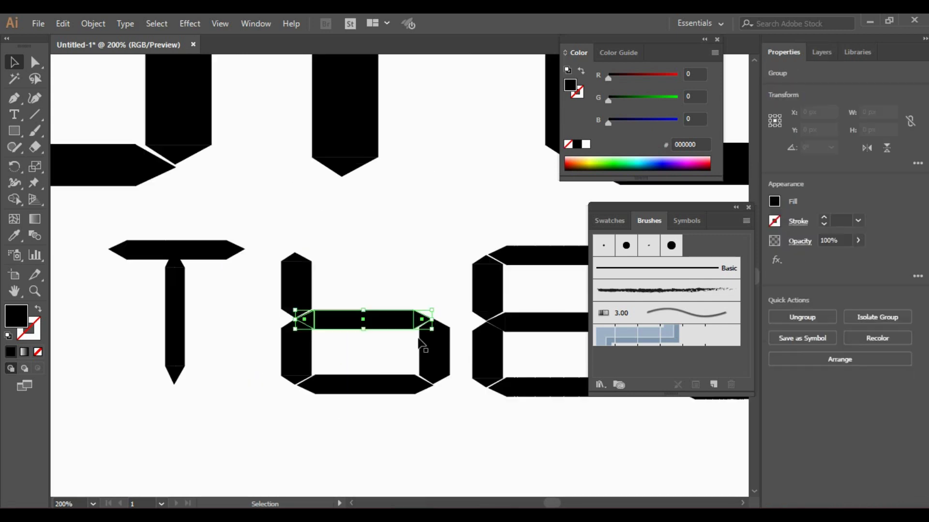
# Reduce the second small digit to its two left vertical segments to form the letter I
pyautogui.press('Delete')
pyautogui.click(430, 353)
pyautogui.press('Delete')
pyautogui.click(358, 387)
pyautogui.press('Delete')
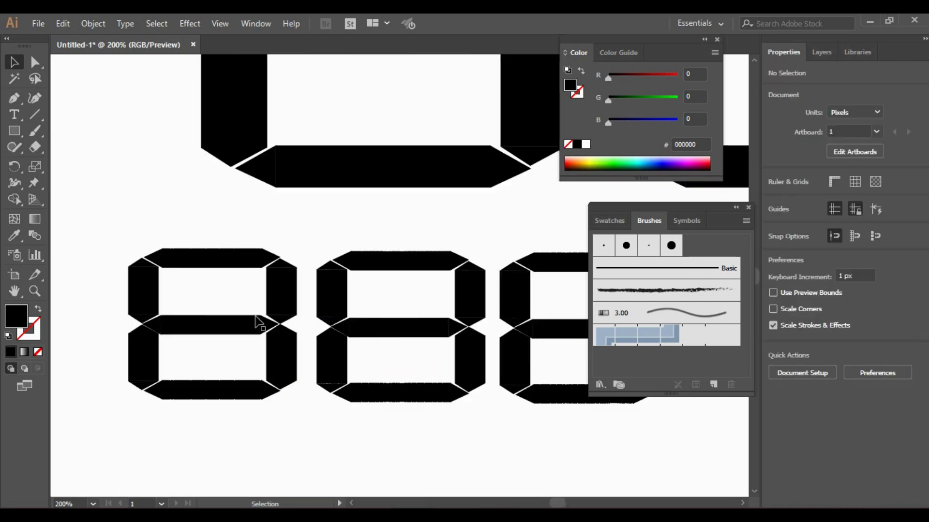
# Form a G from the third small digit by deleting its upper-right segment and shortening the middle bar from its left end
pyautogui.click(271, 309)
pyautogui.press('Delete')
pyautogui.click(218, 326)
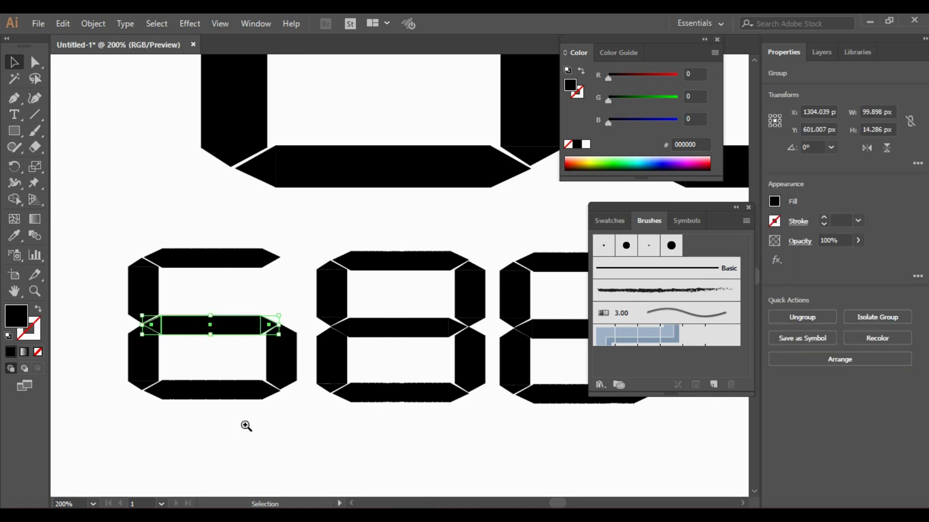
pyautogui.moveTo(142, 325); pyautogui.dragTo(186, 325)
pyautogui.click(396, 420)
pyautogui.moveTo(455, 419); pyautogui.dragTo(261, 423)
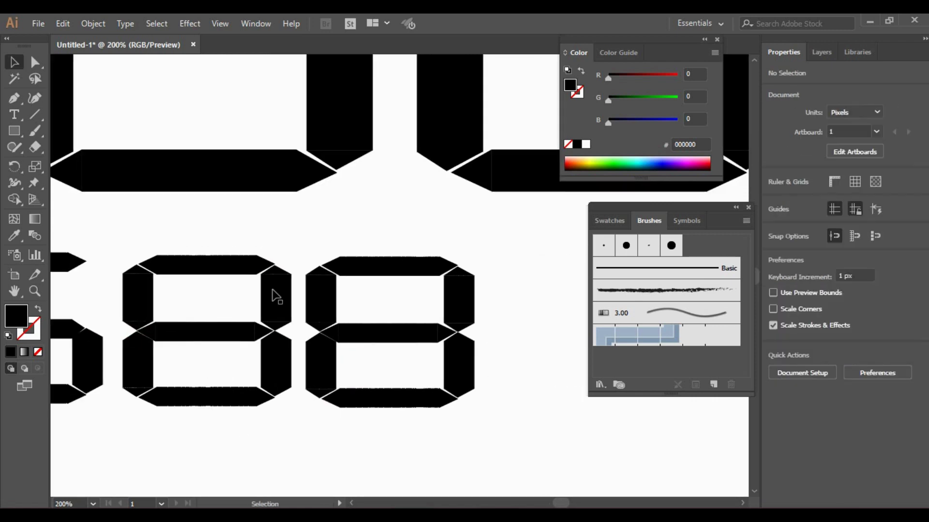
# Delete both right vertical segments of the fourth small digit to form the letter E
pyautogui.click(274, 299)
pyautogui.press('Delete')
pyautogui.click(278, 360)
pyautogui.press('Delete')
pyautogui.click(454, 355)
pyautogui.press('Delete')
pyautogui.click(356, 402)
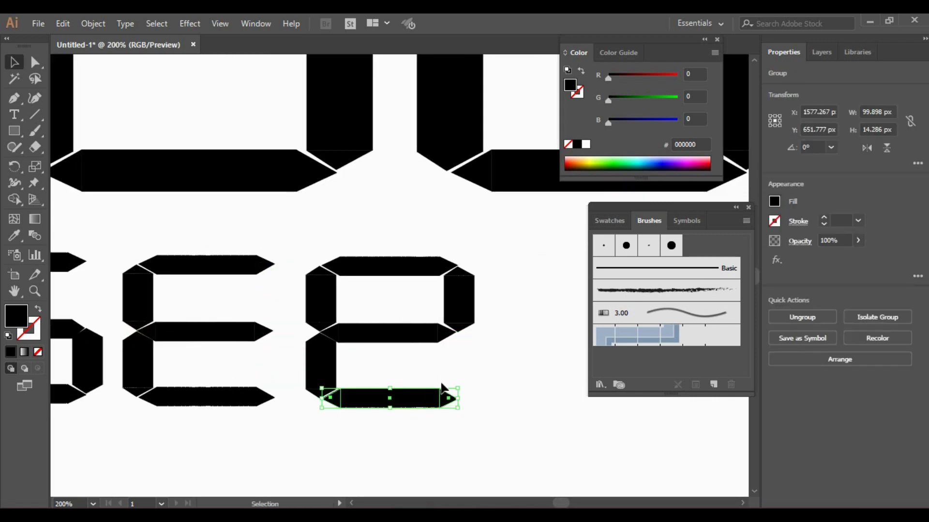
pyautogui.hotkey('ctrl', 'z')
# Delete the bottom bar of the fifth small digit to form the letter A
pyautogui.click(397, 401)
pyautogui.press('Delete')
pyautogui.click(378, 431)
# Replace the T's single-bar stem with a copy of the I's two vertical segments, centred under the top bar
pyautogui.press('z')
pyautogui.keyDown('alt'); pyautogui.click(263, 342); pyautogui.keyUp('alt')
pyautogui.keyDown('alt'); pyautogui.click(262, 343); pyautogui.keyUp('alt')
pyautogui.moveTo(360, 404); pyautogui.dragTo(273, 503)
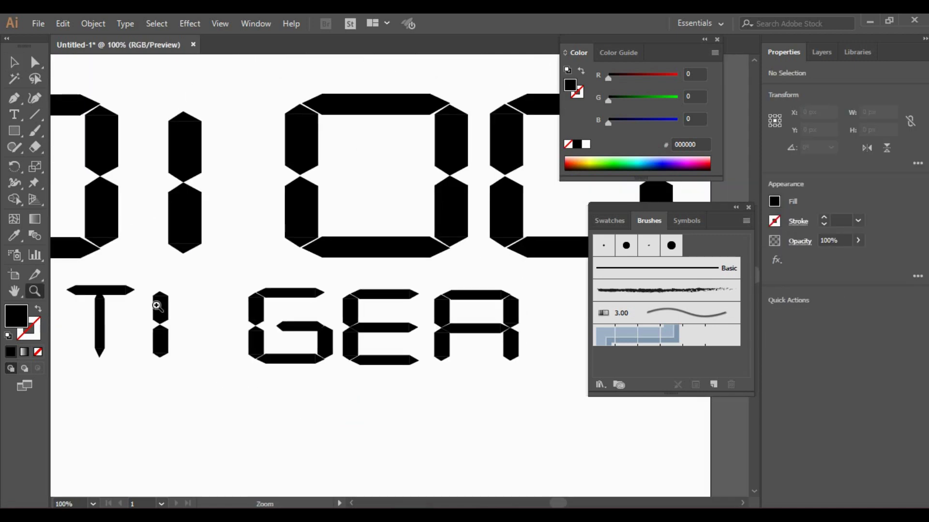
pyautogui.click(156, 305)
pyautogui.press('v')
pyautogui.click(309, 284)
pyautogui.press('Delete')
pyautogui.moveTo(383, 252); pyautogui.dragTo(426, 370)
pyautogui.keyDown('alt'); pyautogui.moveTo(405, 288); pyautogui.dragTo(318, 290); pyautogui.keyUp('alt')
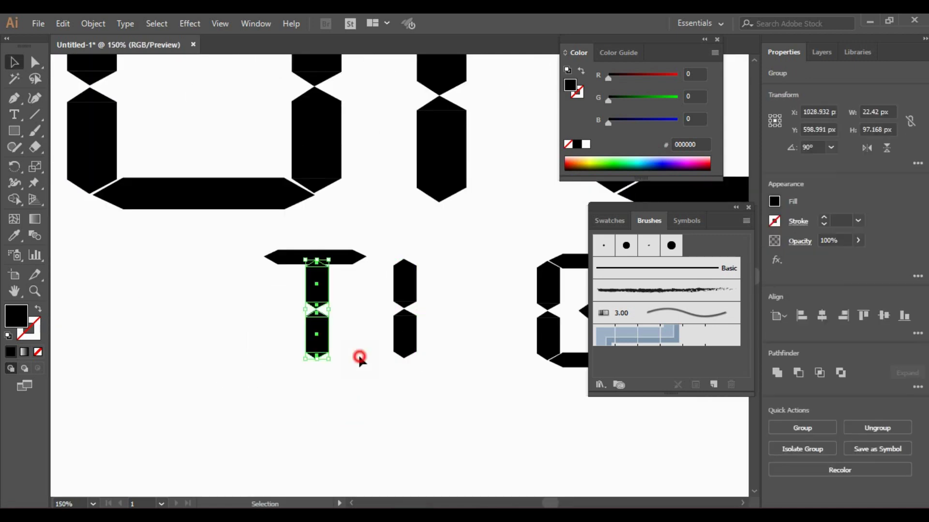
pyautogui.click(358, 358)
# Move the letters T and I together to the right to close the gap before the G
pyautogui.keyDown('alt'); pyautogui.click(281, 324); pyautogui.keyUp('alt')
pyautogui.moveTo(162, 302); pyautogui.dragTo(285, 397)
pyautogui.moveTo(263, 336); pyautogui.dragTo(321, 335)
pyautogui.click(373, 421)
# Hide and collapse Layer 2, keeping it locked, and unlock the 01:00 layer
pyautogui.press('z')
pyautogui.keyDown('alt'); pyautogui.click(409, 299); pyautogui.keyUp('alt')
pyautogui.keyDown('alt'); pyautogui.click(409, 299); pyautogui.keyUp('alt')
pyautogui.keyDown('alt'); pyautogui.click(409, 299); pyautogui.keyUp('alt')
pyautogui.keyDown('alt'); pyautogui.click(409, 299); pyautogui.keyUp('alt')
pyautogui.click(822, 53)
pyautogui.click(772, 102)
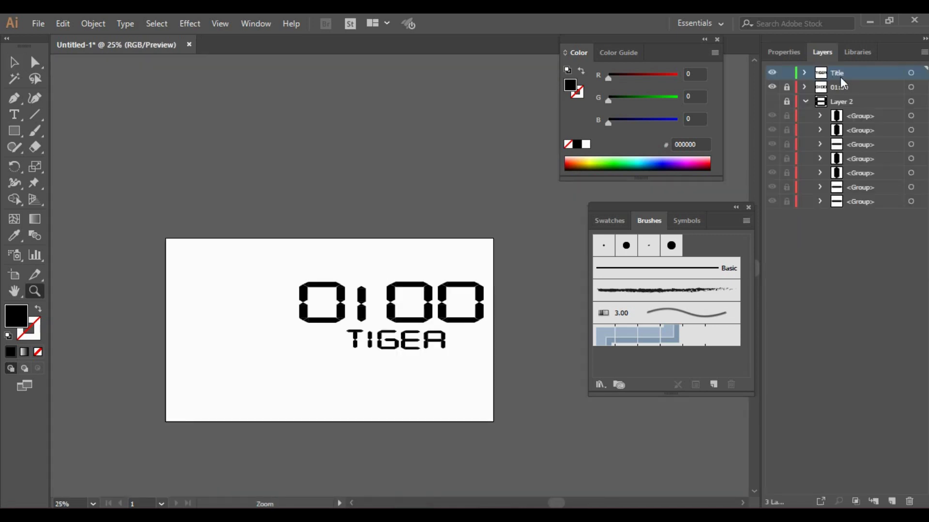
pyautogui.click(786, 88)
pyautogui.click(787, 101)
pyautogui.click(804, 101)
# Enlarge the 01:00 numerals and TIGER title together proportionally and move them toward the middle of the artboard
pyautogui.press('v')
pyautogui.hotkey('ctrl', 'a')
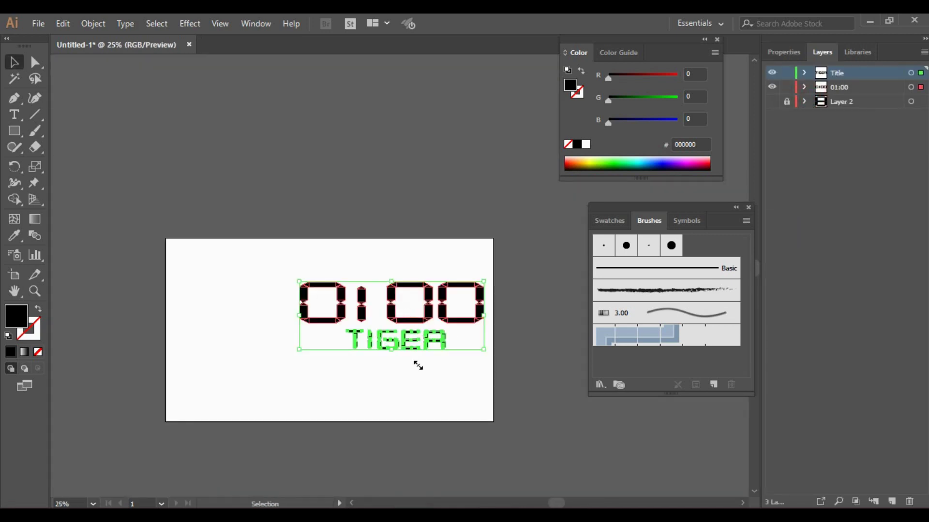
pyautogui.keyDown('shift'); pyautogui.moveTo(416, 361); pyautogui.dragTo(484, 397); pyautogui.keyUp('shift')
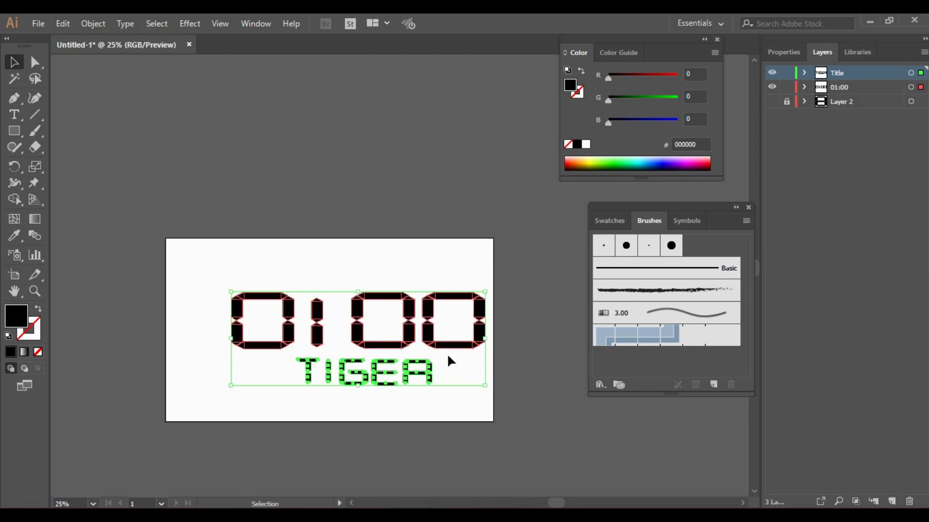
pyautogui.click(448, 358)
# Shift the TIGER title left to centre it beneath the 01:00 numerals, and select all the artwork
pyautogui.press('z')
pyautogui.click(354, 334)
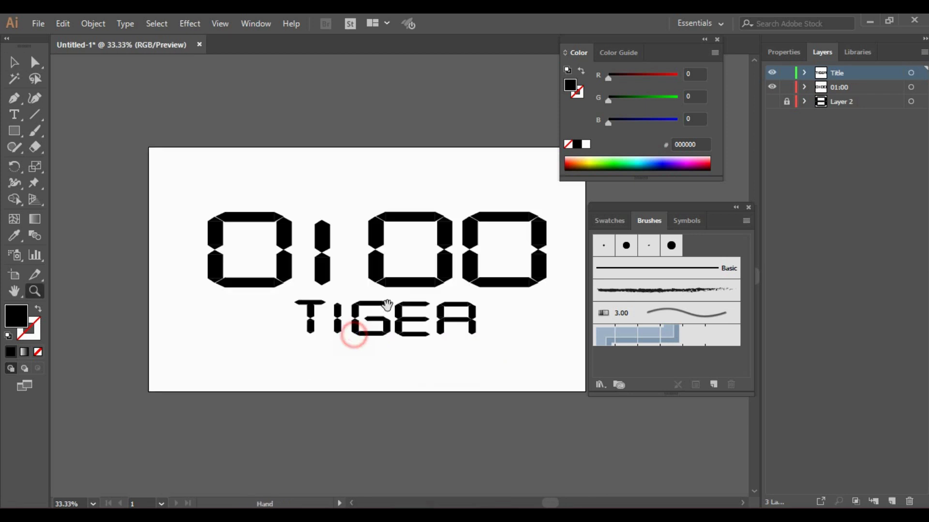
pyautogui.moveTo(387, 309); pyautogui.dragTo(378, 351)
pyautogui.press('v')
pyautogui.moveTo(281, 399); pyautogui.dragTo(485, 343)
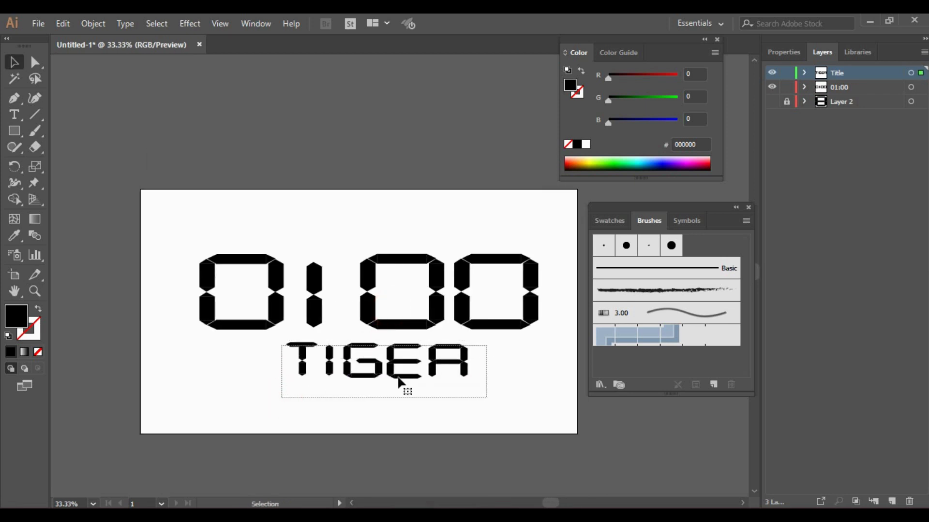
pyautogui.moveTo(390, 363); pyautogui.dragTo(351, 363)
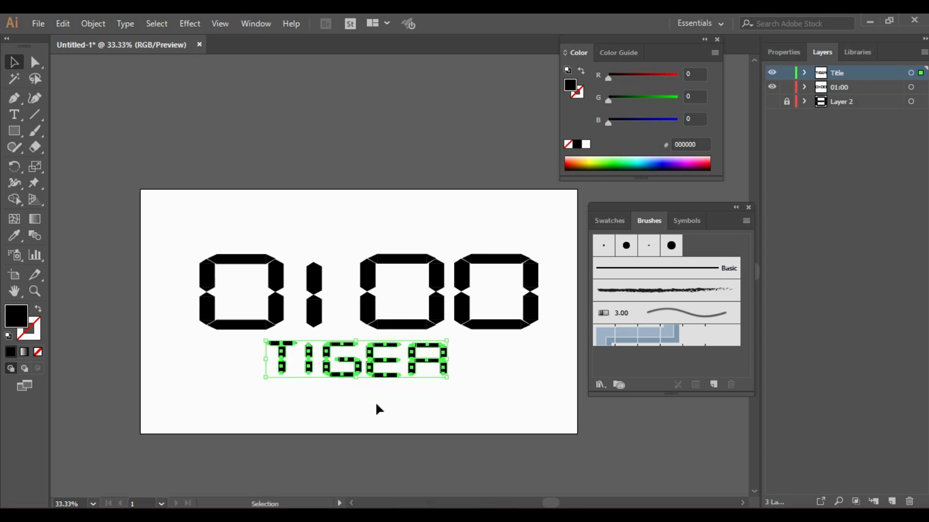
pyautogui.click(378, 408)
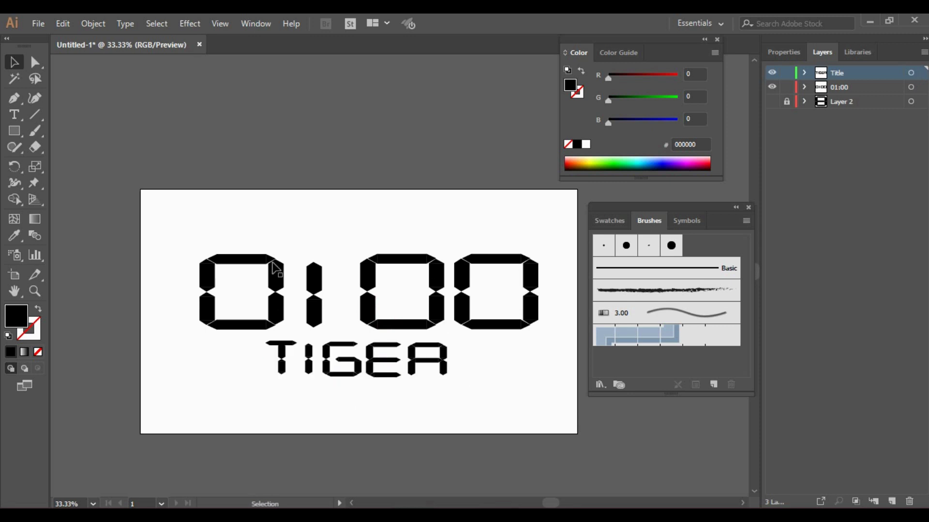
pyautogui.click(541, 411)
pyautogui.hotkey('ctrl', 'a')
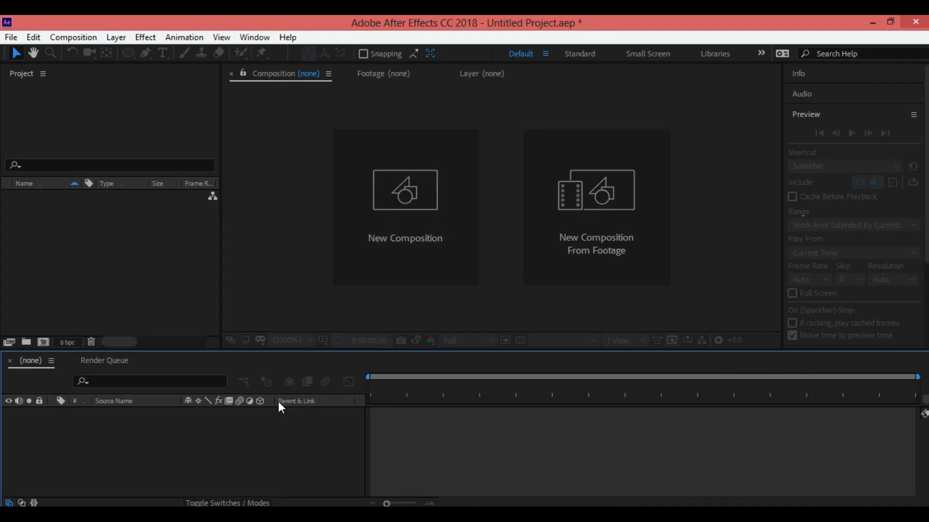
# In After Effects, create a 1920 × 1080, 30 fps, 10-second composition named Comp 1, and import digital.ai as a Composition at Document Size
pyautogui.click(384, 217)
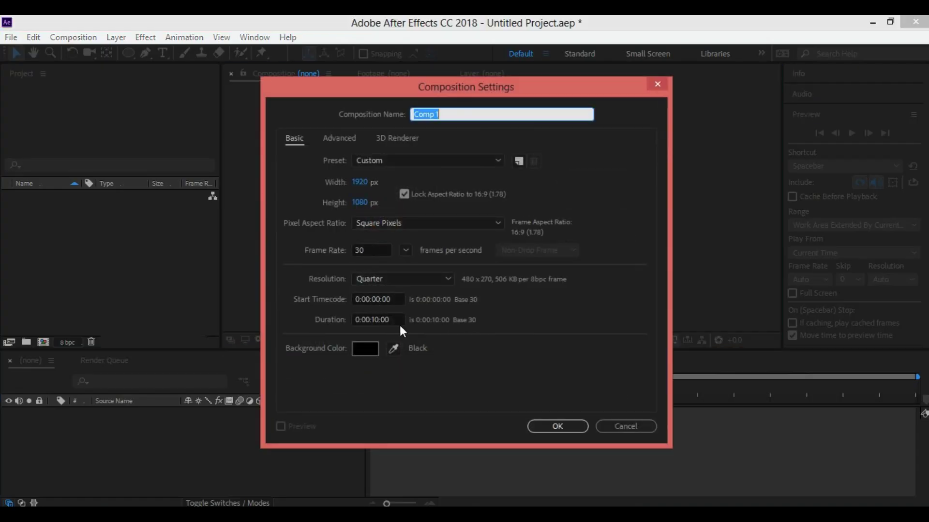
pyautogui.click(556, 421)
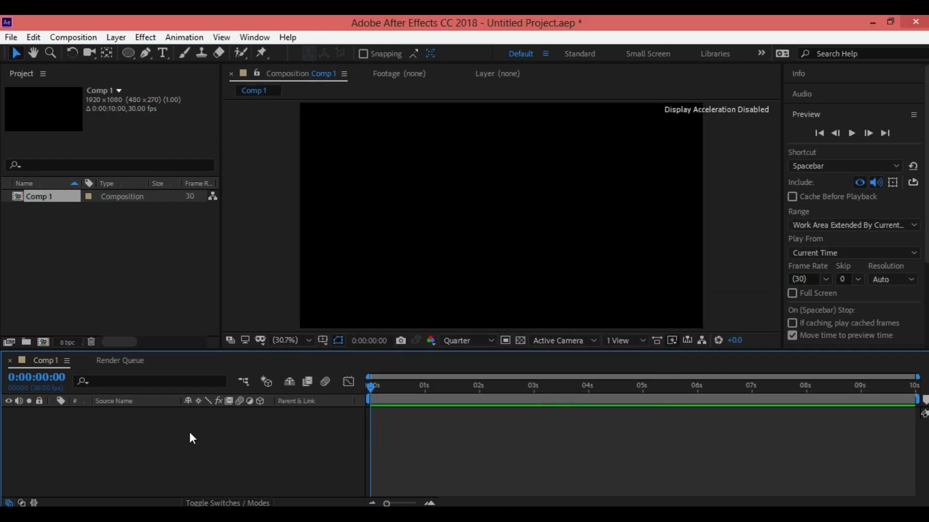
pyautogui.doubleClick(85, 264)
pyautogui.click(193, 140)
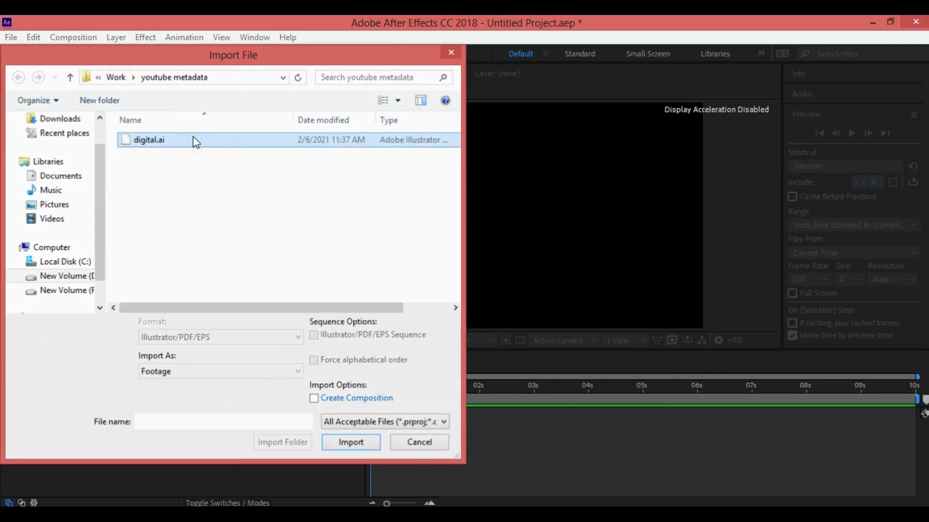
pyautogui.doubleClick(195, 140)
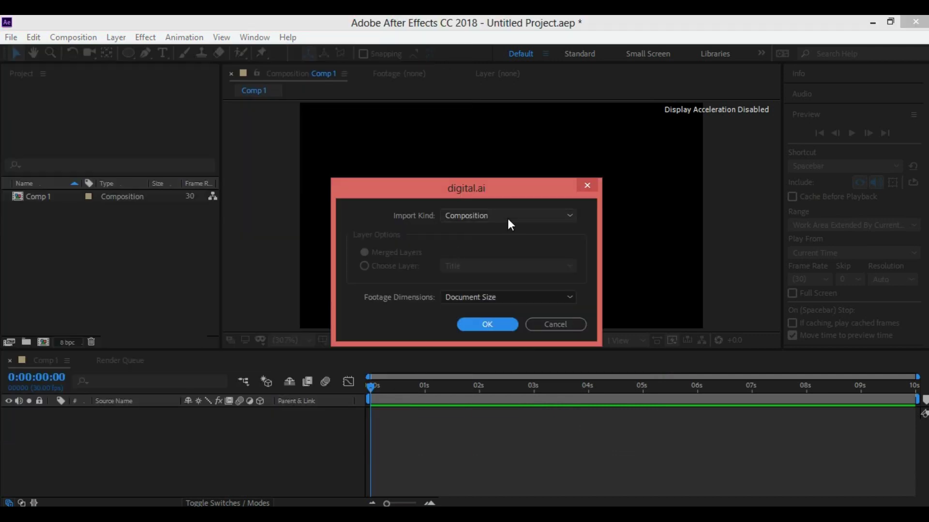
pyautogui.click(498, 330)
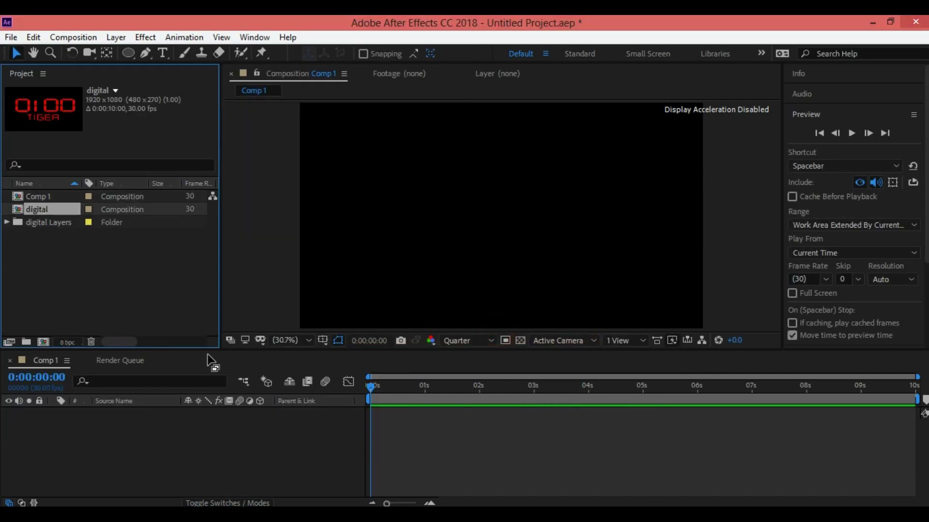
# Add the digital composition to Comp 1 as a layer and set its scale to 50%
pyautogui.moveTo(48, 209)
pyautogui.mouseDown()
pyautogui.moveTo(69, 246)
pyautogui.moveTo(106, 416)
pyautogui.moveTo(96, 455)
pyautogui.mouseUp()
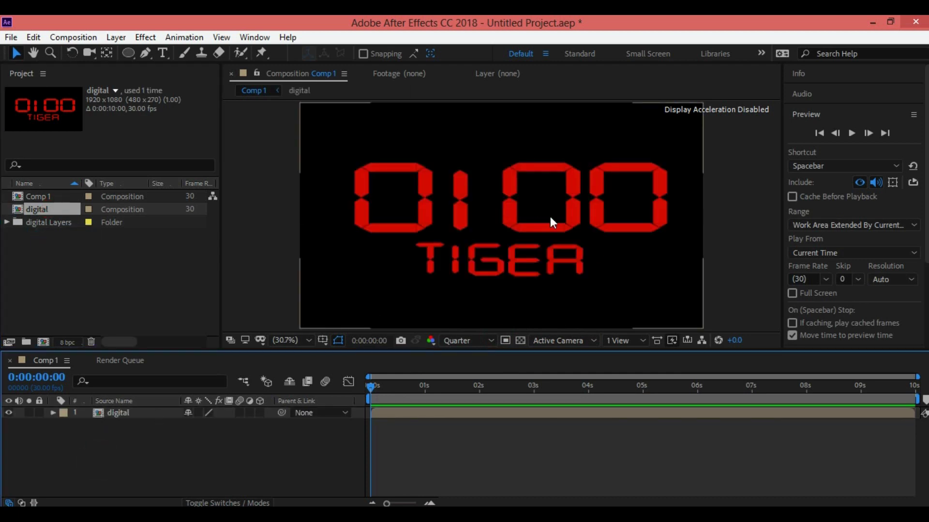
pyautogui.click(135, 414)
pyautogui.press('s')
pyautogui.moveTo(221, 425); pyautogui.dragTo(197, 424)
pyautogui.click(221, 425)
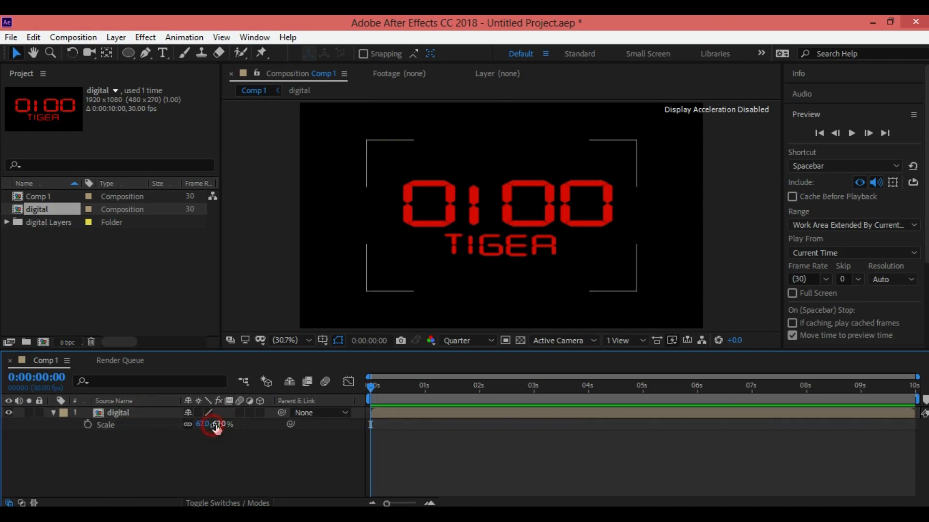
pyautogui.write('50')
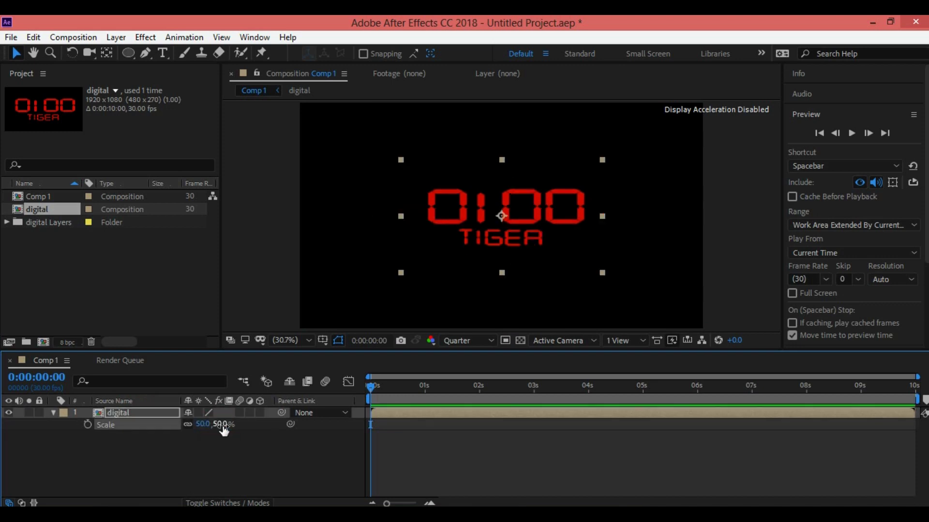
pyautogui.click(228, 453)
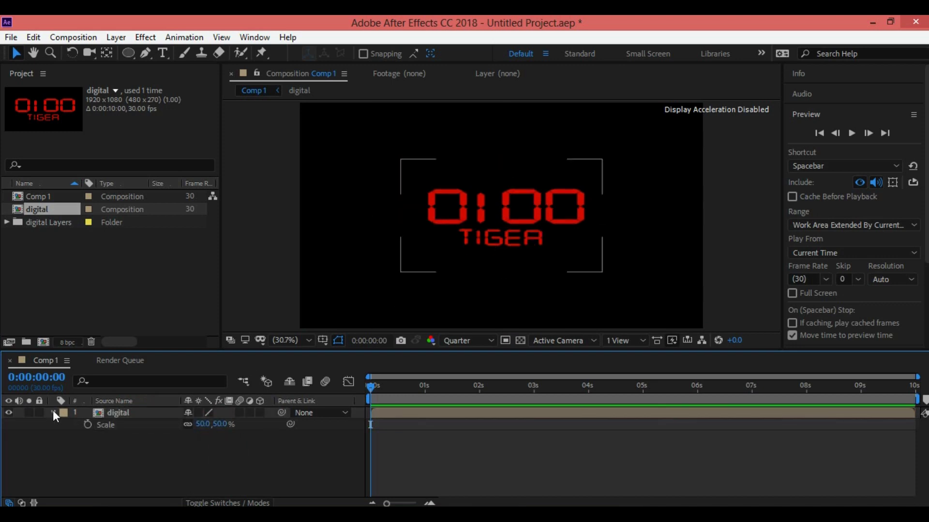
# Lock the digital layer and add a red 1920 × 1080 px solid named Red Solid 1 above it
pyautogui.click(39, 413)
pyautogui.rightClick(108, 439)
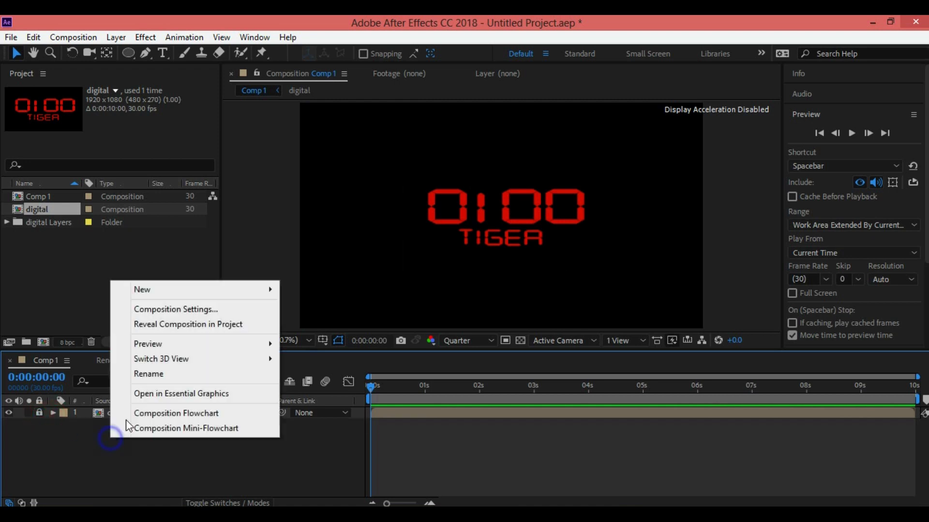
pyautogui.click(177, 290)
pyautogui.click(317, 324)
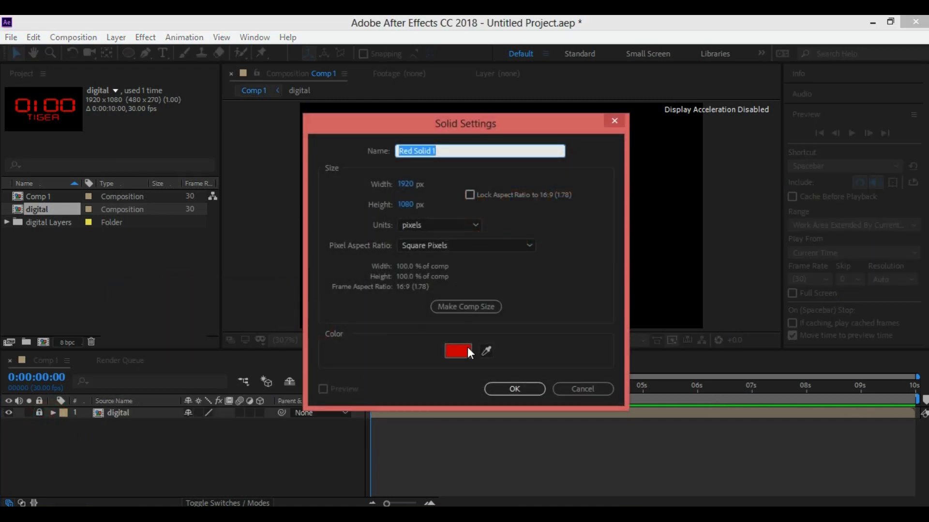
pyautogui.click(504, 389)
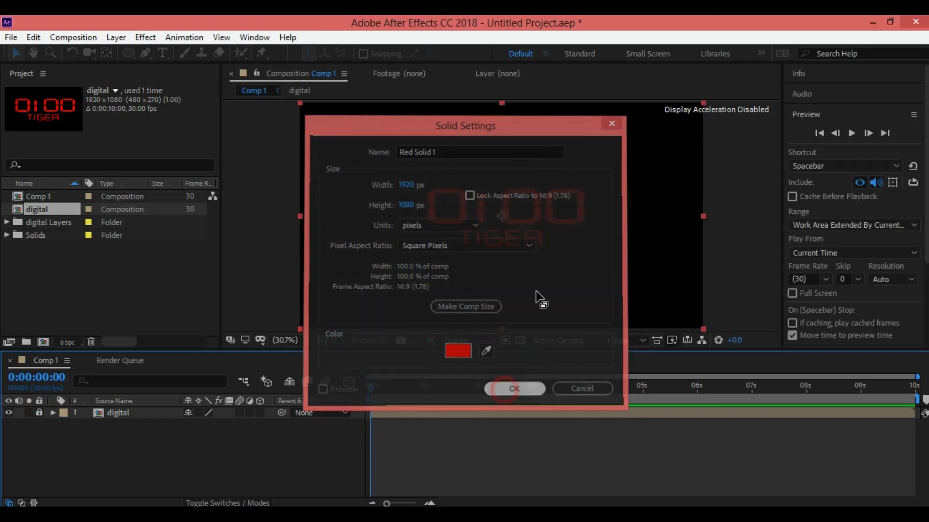
# Draw a tiny circular mask on Red Solid 1, just above and left of the numerals
pyautogui.click(129, 54)
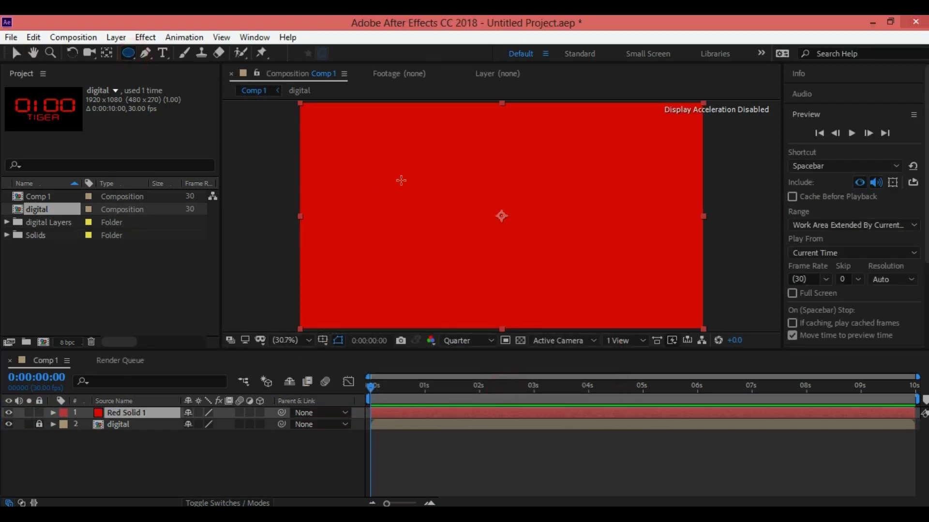
pyautogui.moveTo(400, 181); pyautogui.dragTo(406, 184)
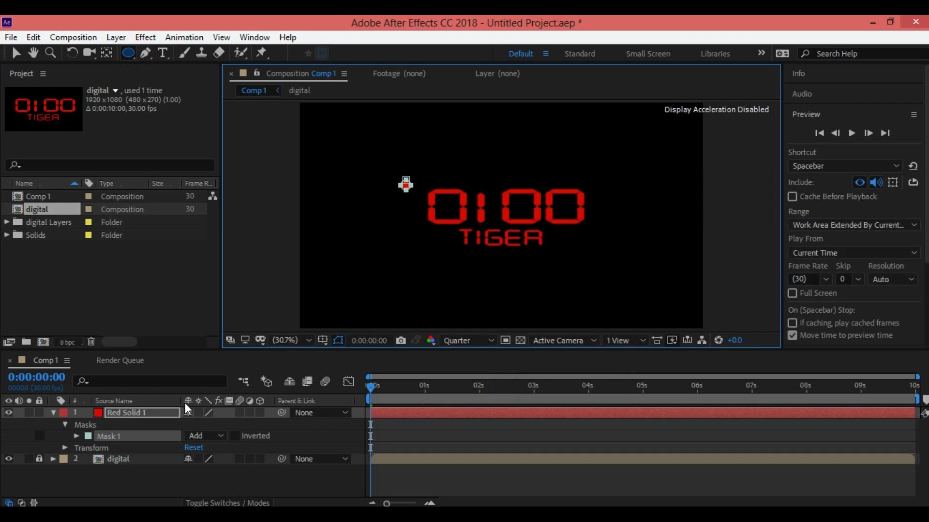
pyautogui.click(54, 414)
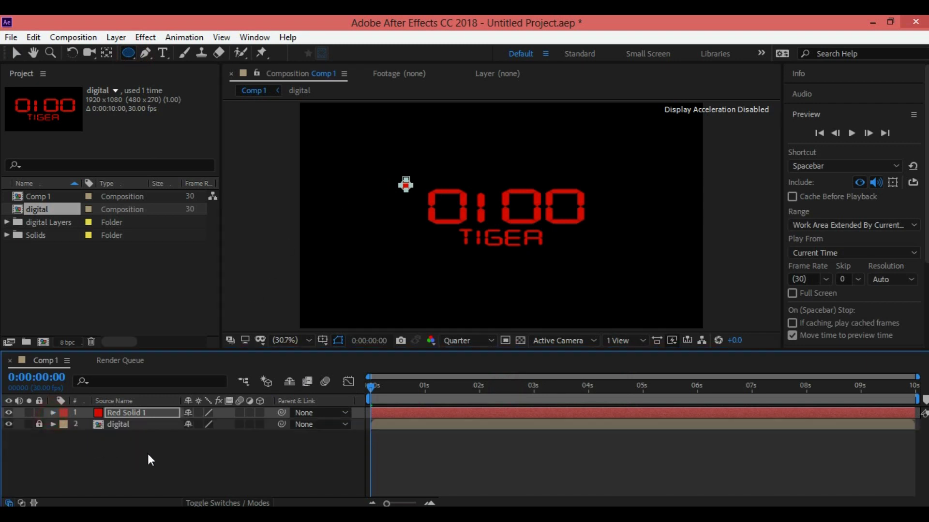
pyautogui.click(148, 454)
# Move the masked red dot between 01 and 00 as the upper colon dot, at position 1367, 615
pyautogui.click(16, 53)
pyautogui.click(406, 186)
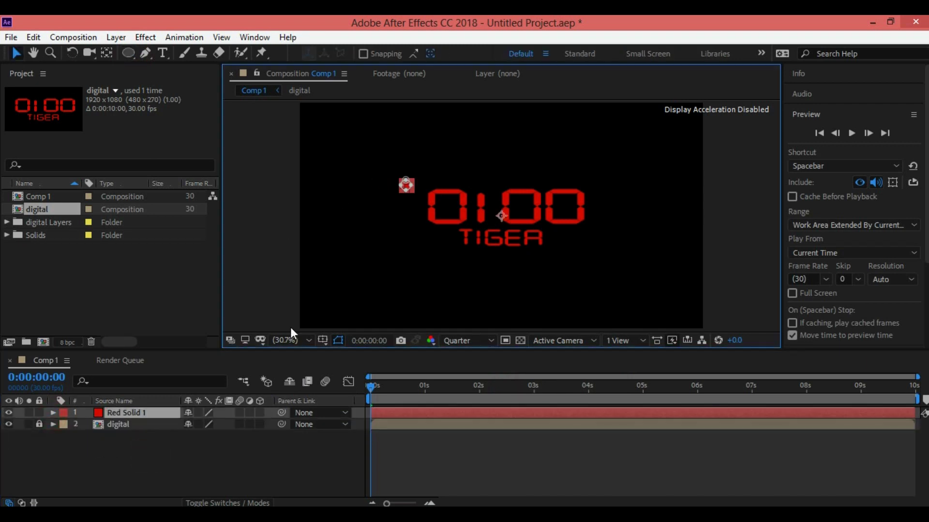
pyautogui.press('p')
pyautogui.moveTo(214, 424); pyautogui.dragTo(250, 423)
pyautogui.moveTo(194, 424); pyautogui.dragTo(470, 420)
pyautogui.click(731, 236)
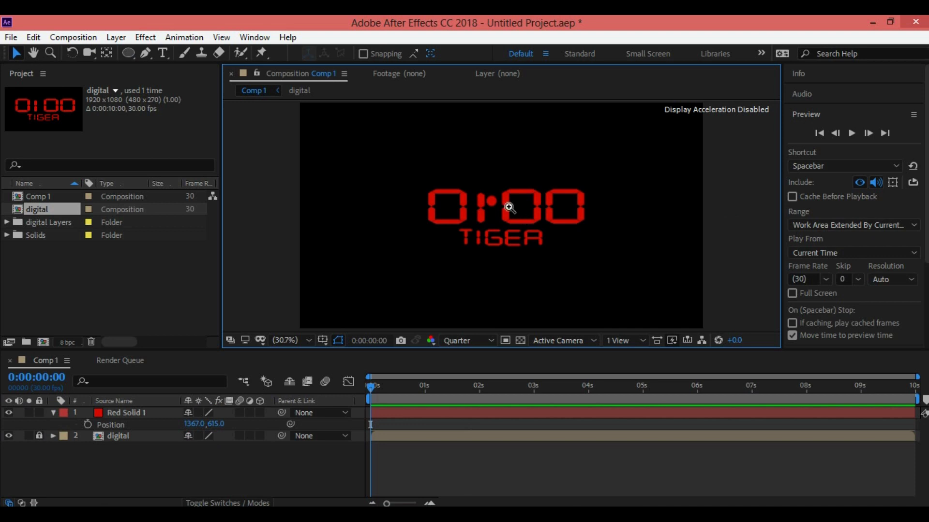
pyautogui.press('z')
pyautogui.click(509, 207)
pyautogui.click(507, 204)
pyautogui.click(503, 207)
pyautogui.click(520, 226)
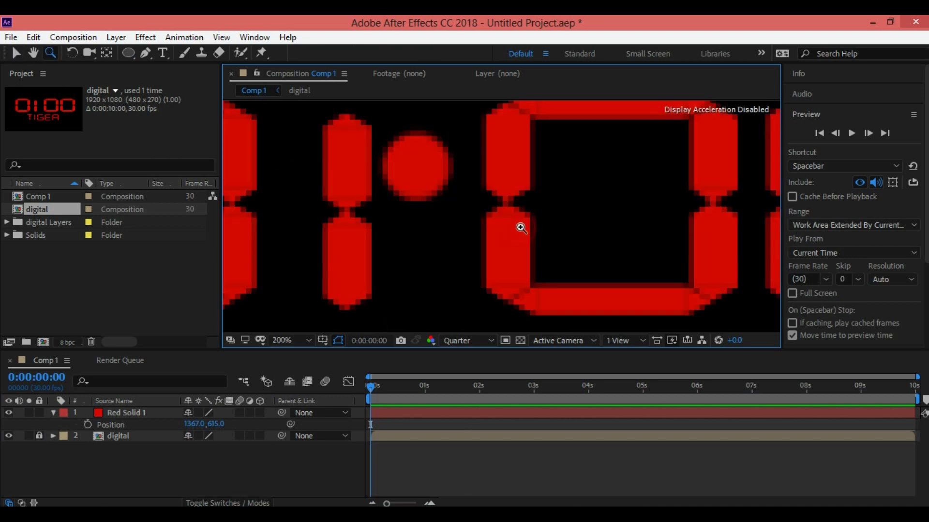
# Centre the upper colon dot between 01 and 00 by setting Red Solid 1's position to 1379, 622
pyautogui.keyDown('alt'); pyautogui.click(467, 193); pyautogui.keyUp('alt')
pyautogui.keyDown('alt'); pyautogui.click(518, 244); pyautogui.keyUp('alt')
pyautogui.press('h')
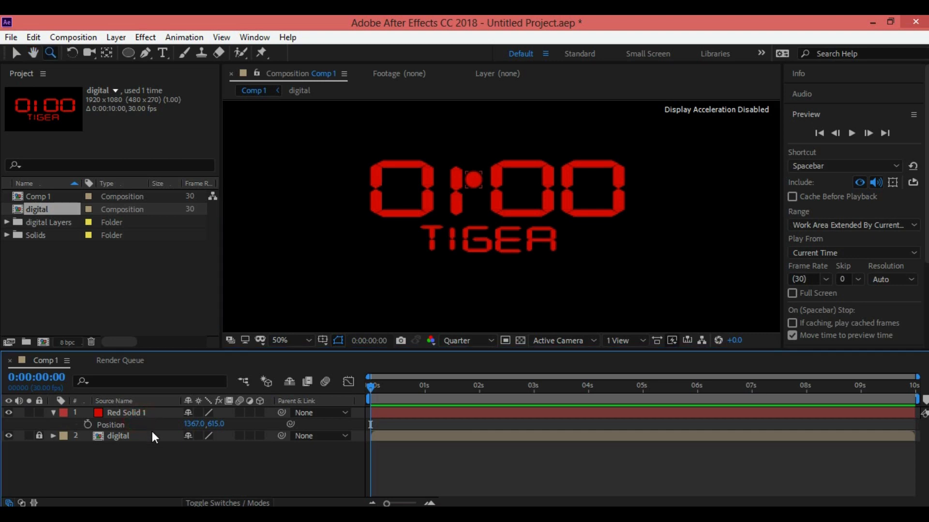
pyautogui.click(144, 414)
pyautogui.moveTo(197, 424); pyautogui.dragTo(204, 427)
pyautogui.press('s')
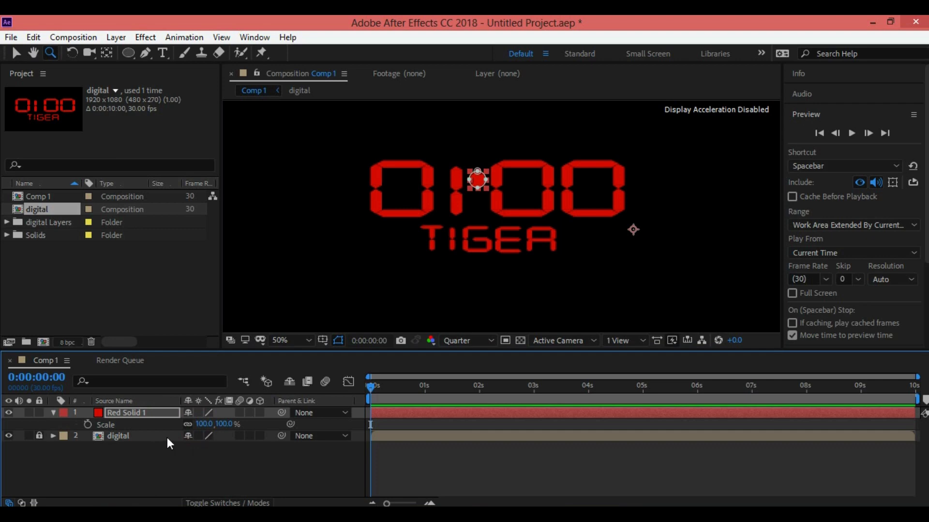
pyautogui.press('p')
pyautogui.moveTo(212, 425); pyautogui.dragTo(206, 435)
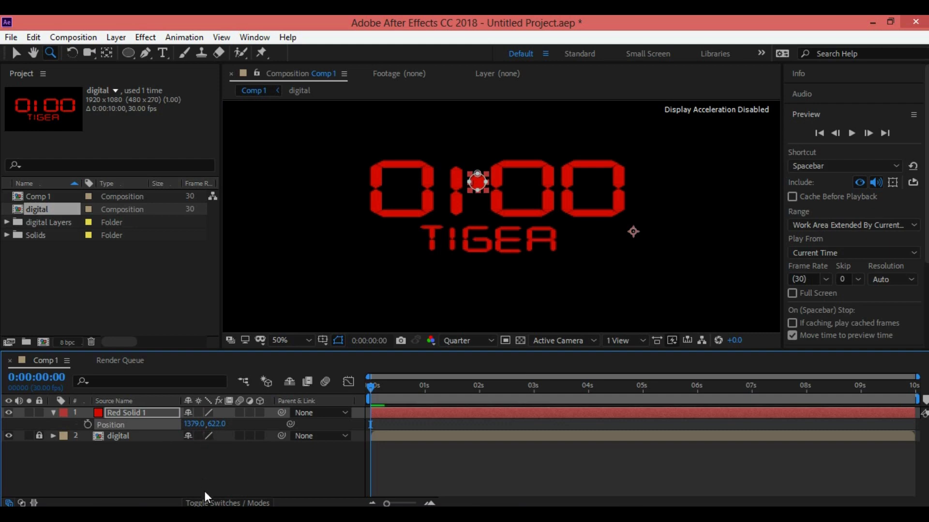
pyautogui.click(202, 476)
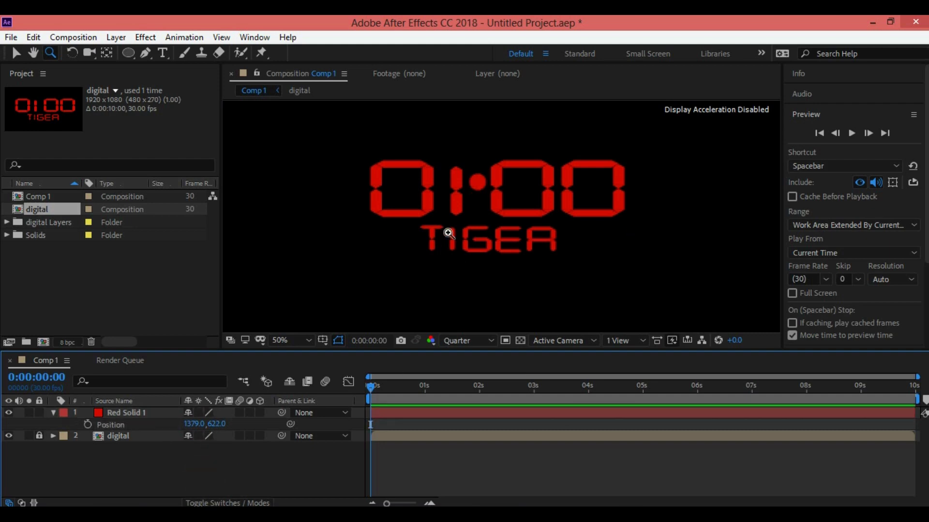
# Keyframe Red Solid 1's opacity, add the expression blinkSpeed=15; n= Math.sin(time*blinkSpeed); if(n<0) 0 else 100; and preview the blinking from the start
pyautogui.click(149, 403)
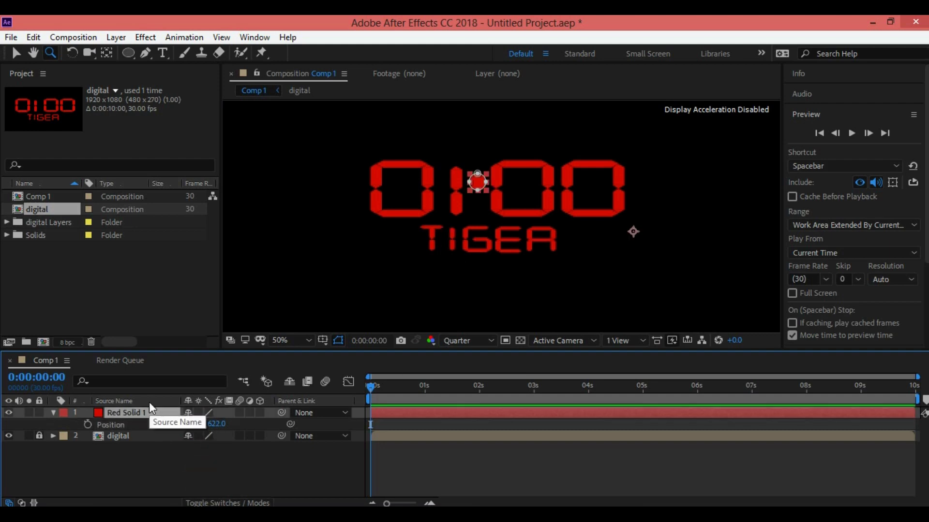
pyautogui.press('t')
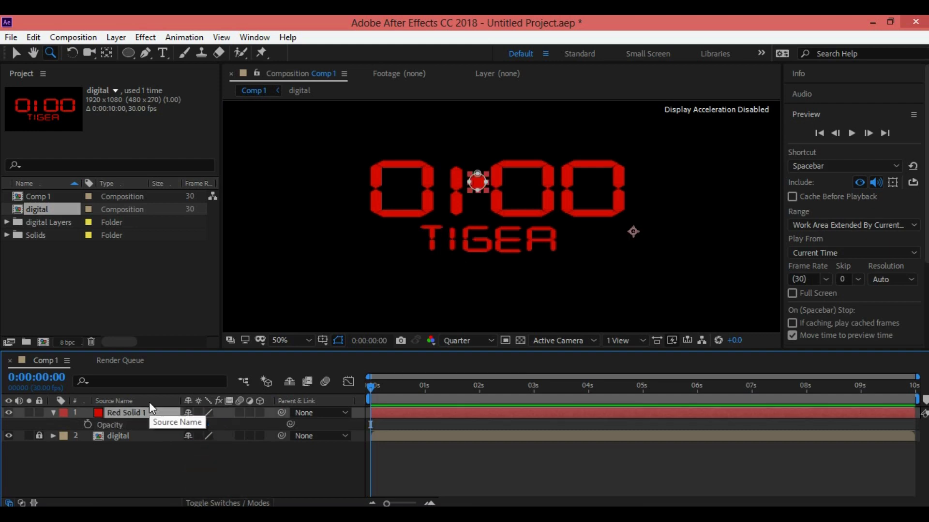
pyautogui.click(87, 425)
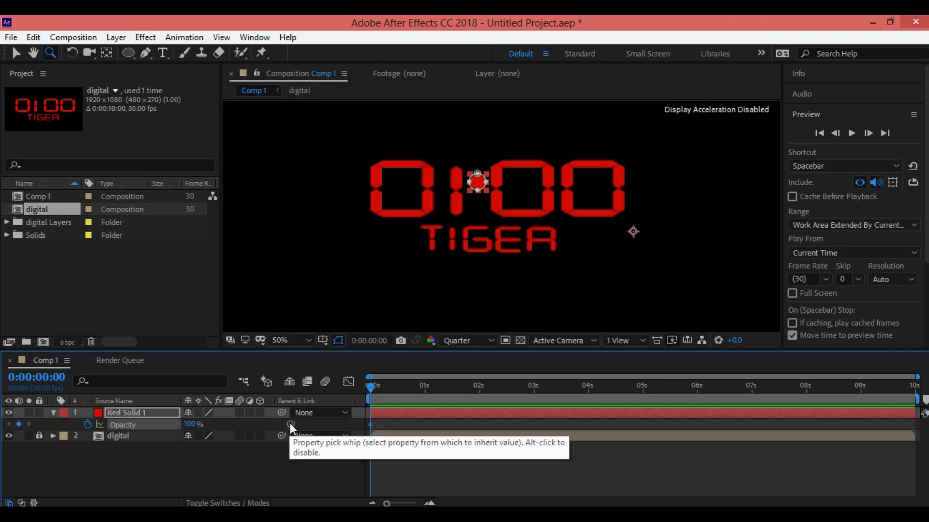
pyautogui.moveTo(290, 425); pyautogui.dragTo(142, 428)
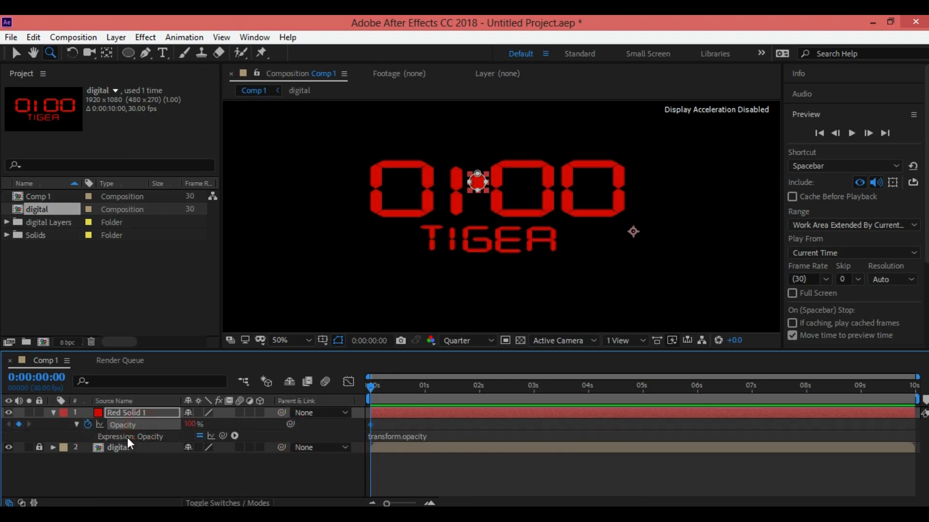
pyautogui.click(427, 435)
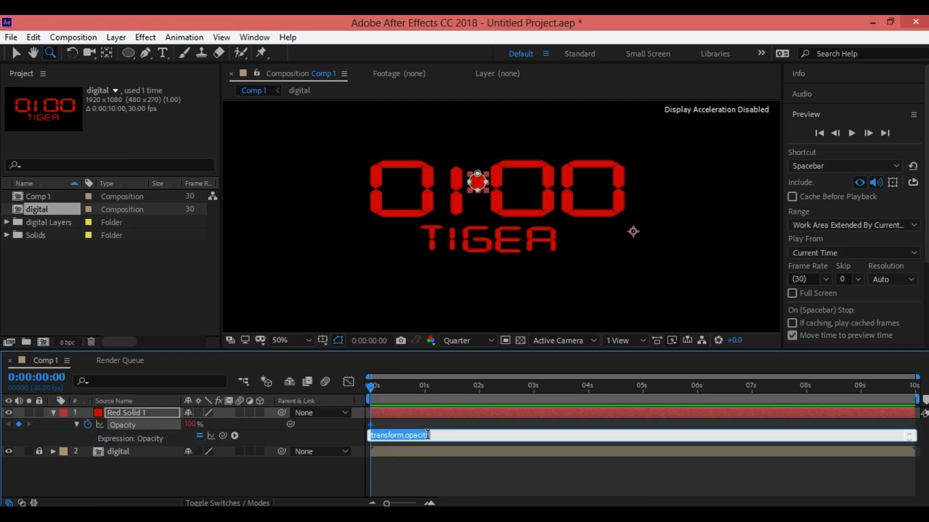
pyautogui.press('BackSpace')
pyautogui.write('if(n<0) 0 else 100')
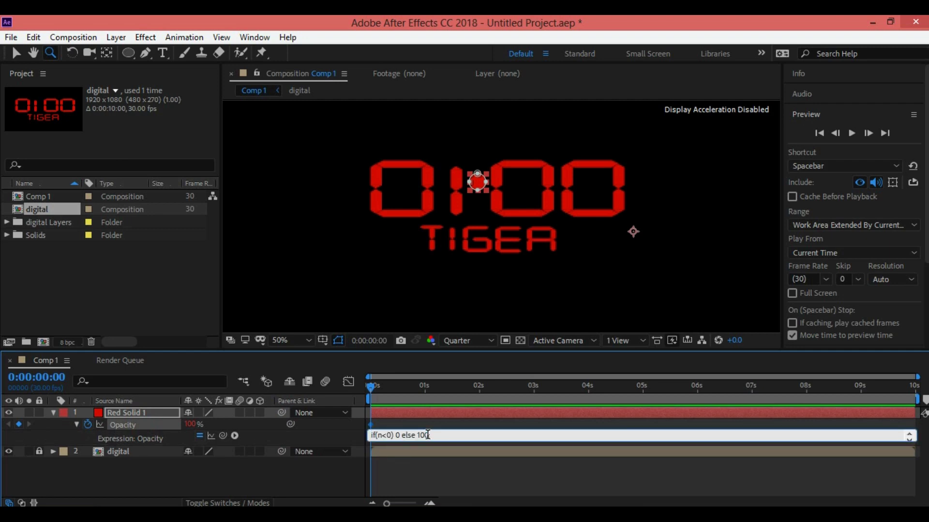
pyautogui.scroll(1, 434, 436)
pyautogui.click(454, 477)
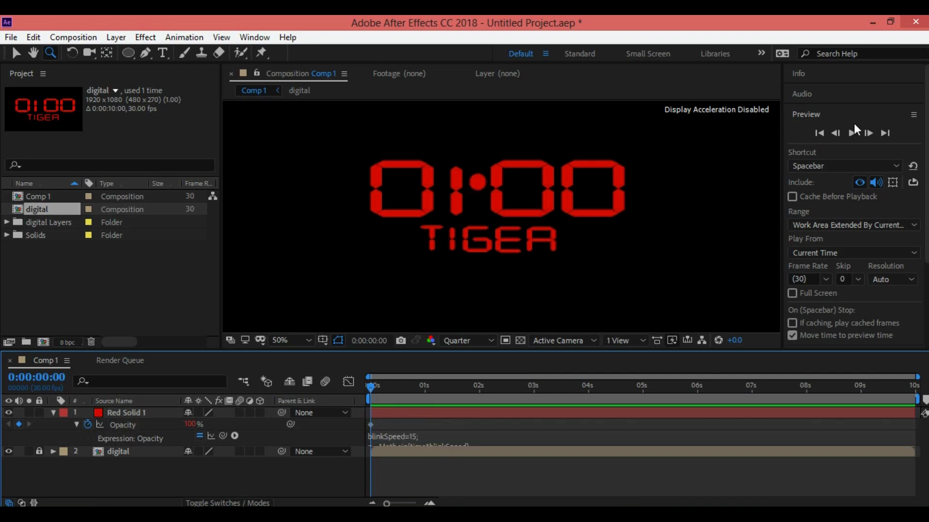
pyautogui.click(853, 132)
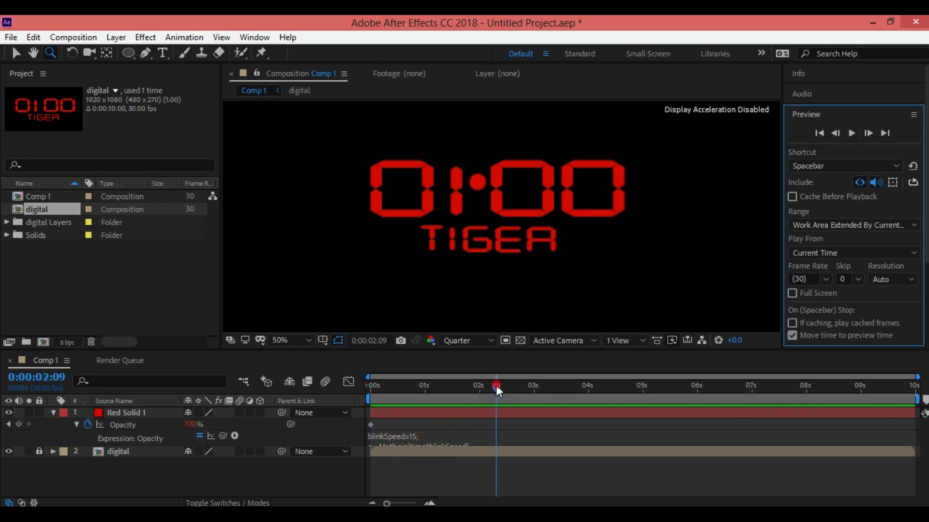
pyautogui.moveTo(495, 385); pyautogui.dragTo(364, 394)
# Set blinkSpeed to 08 in the dot's opacity expression and preview the blinking
pyautogui.click(421, 437)
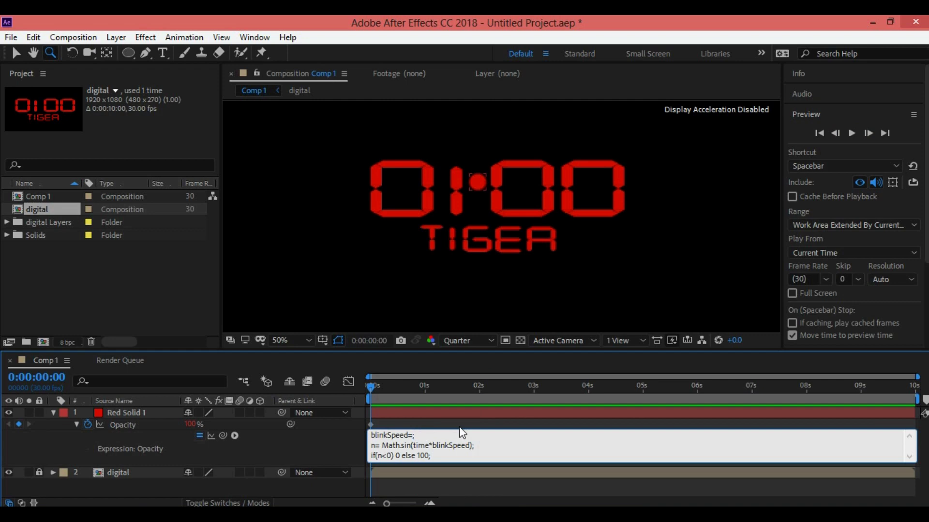
pyautogui.write('08')
pyautogui.click(320, 457)
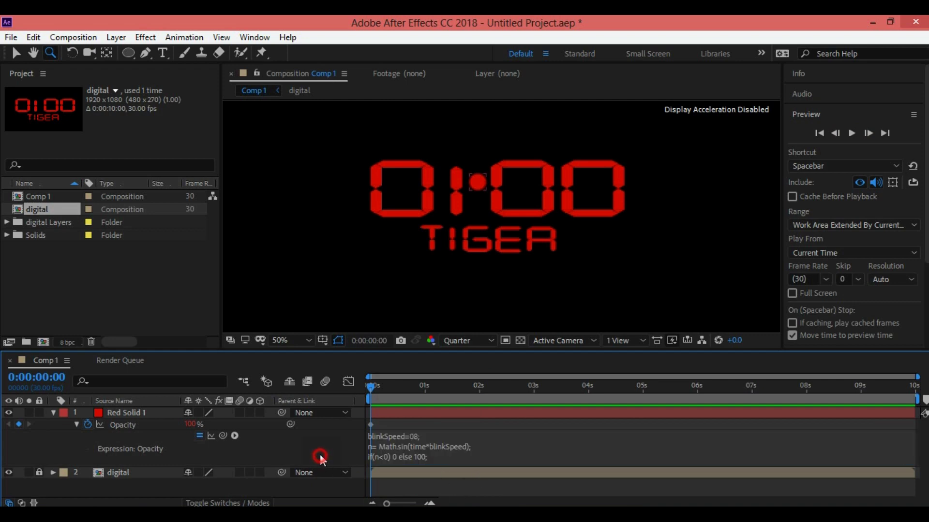
pyautogui.click(852, 133)
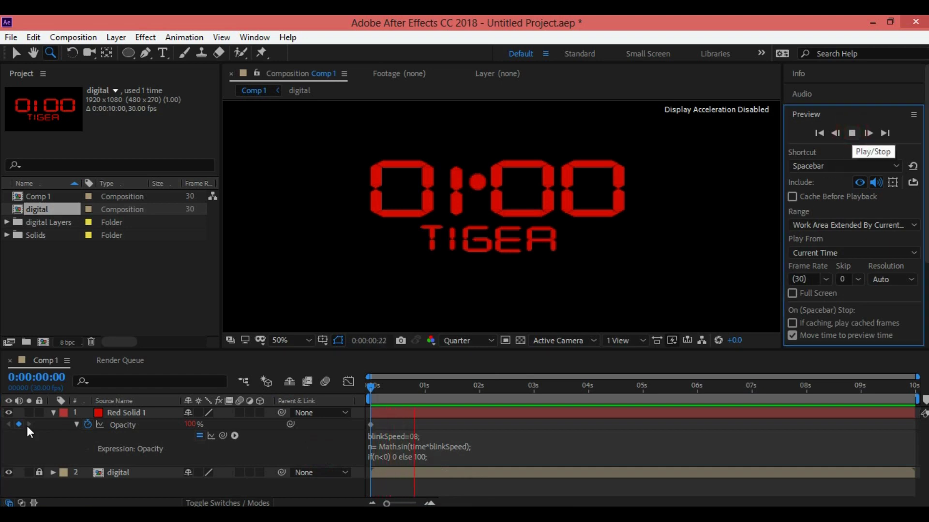
# Duplicate the blinking dot layer, move the copy to position 1379, 686 as the lower colon dot, and preview both dots
pyautogui.click(54, 412)
pyautogui.click(130, 412)
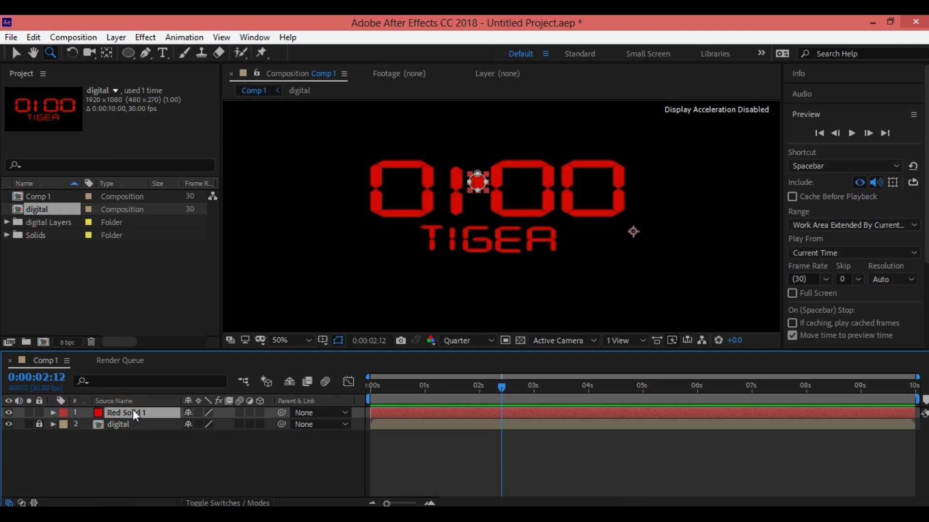
pyautogui.hotkey('ctrl', 'd')
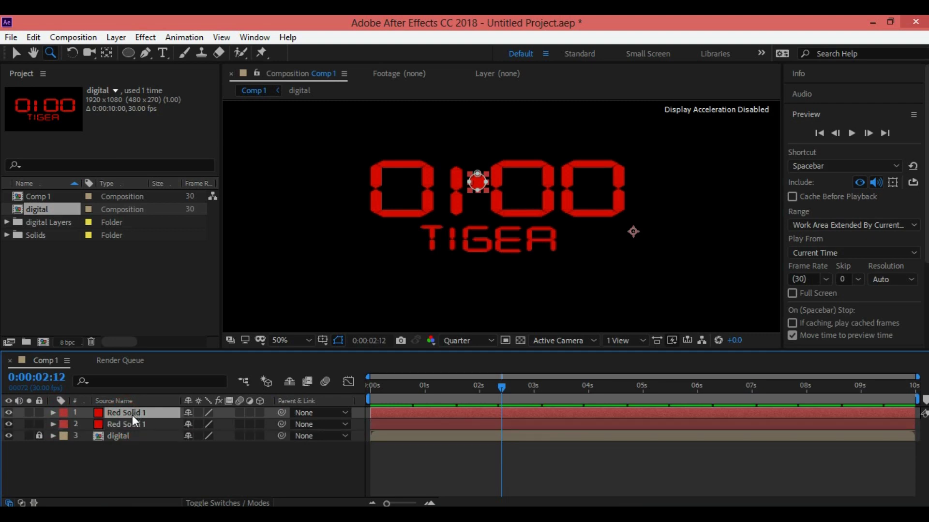
pyautogui.press('p')
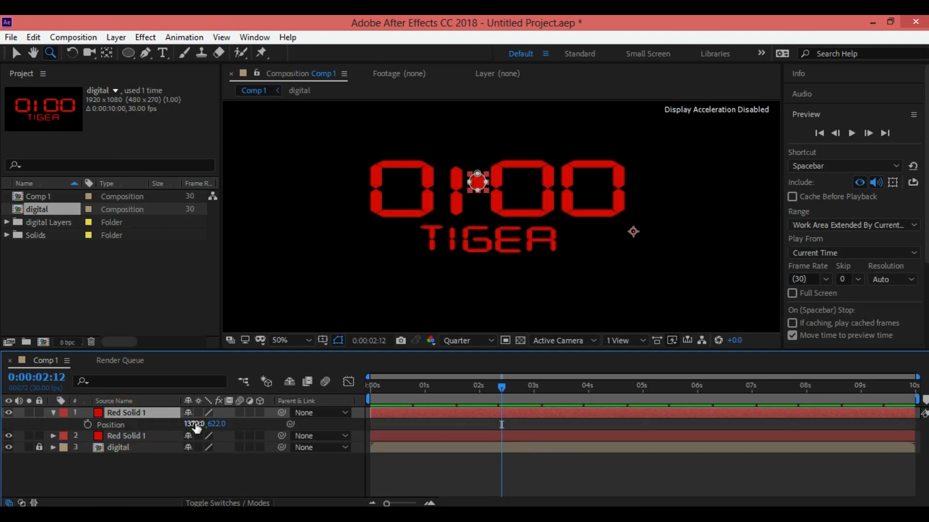
pyautogui.moveTo(216, 425); pyautogui.dragTo(260, 428)
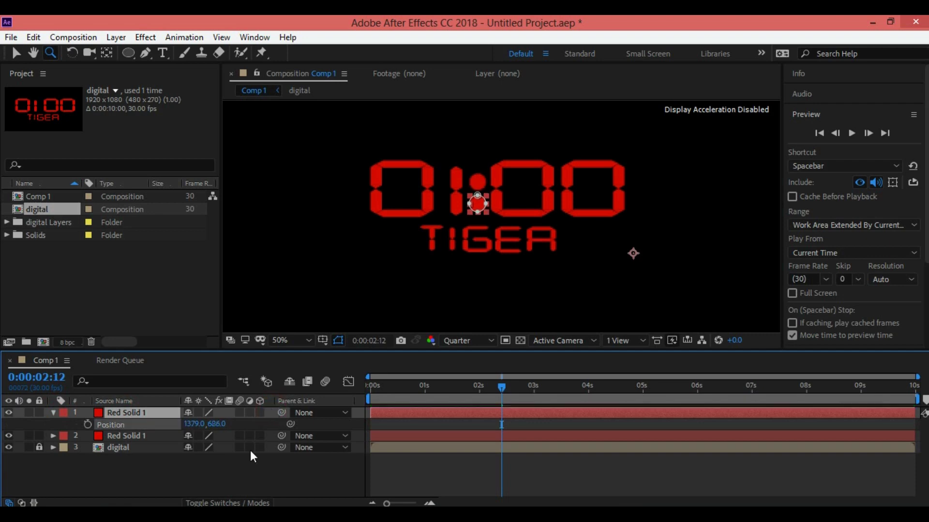
pyautogui.click(240, 472)
pyautogui.click(107, 425)
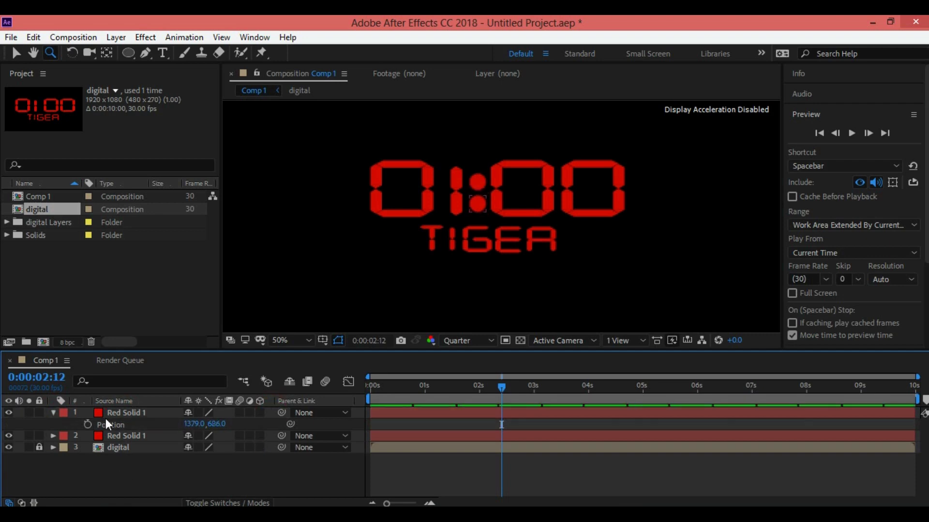
pyautogui.click(53, 413)
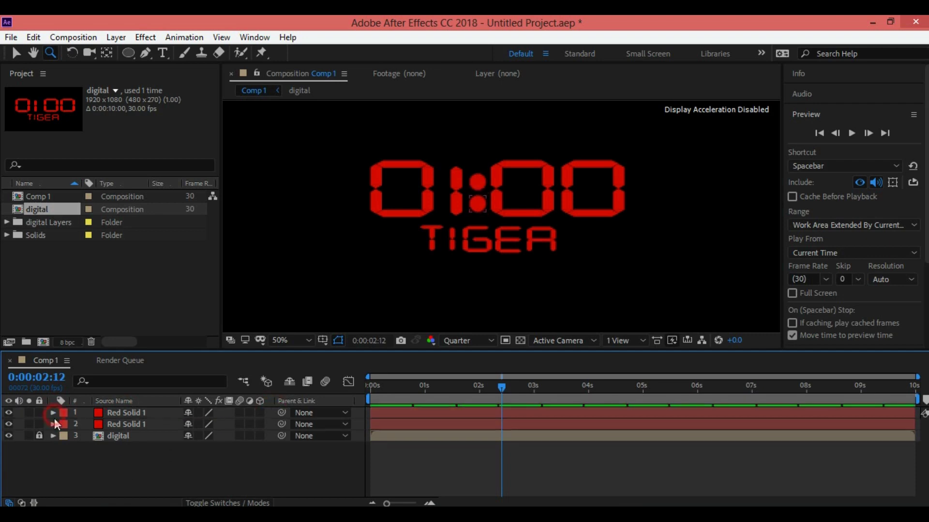
pyautogui.click(854, 138)
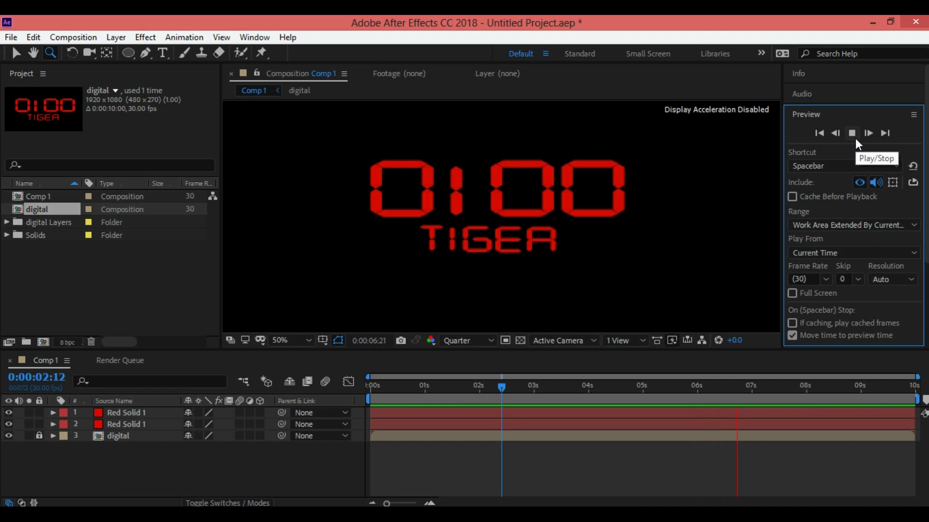
pyautogui.click(855, 138)
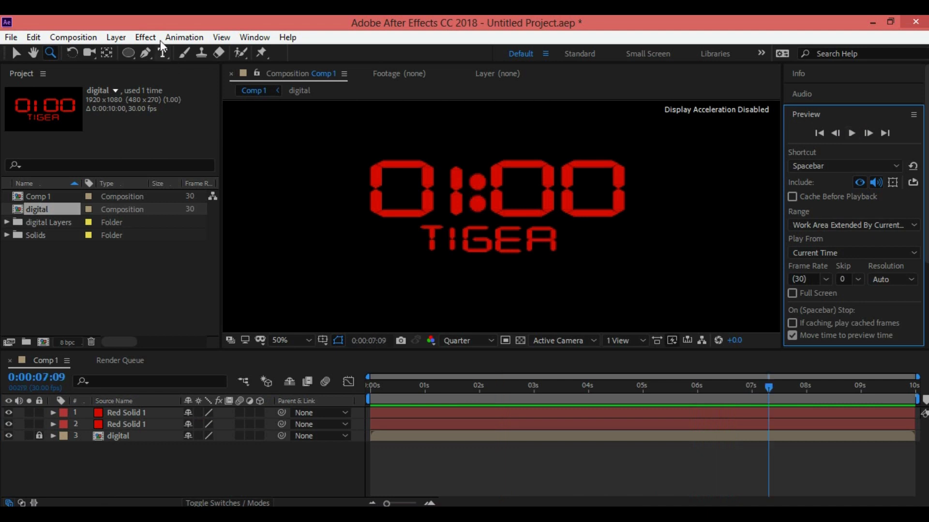
# Show Effects & Presets, unlock and duplicate the digital layer, and lock its upper copy together with both red solids
pyautogui.click(28, 434)
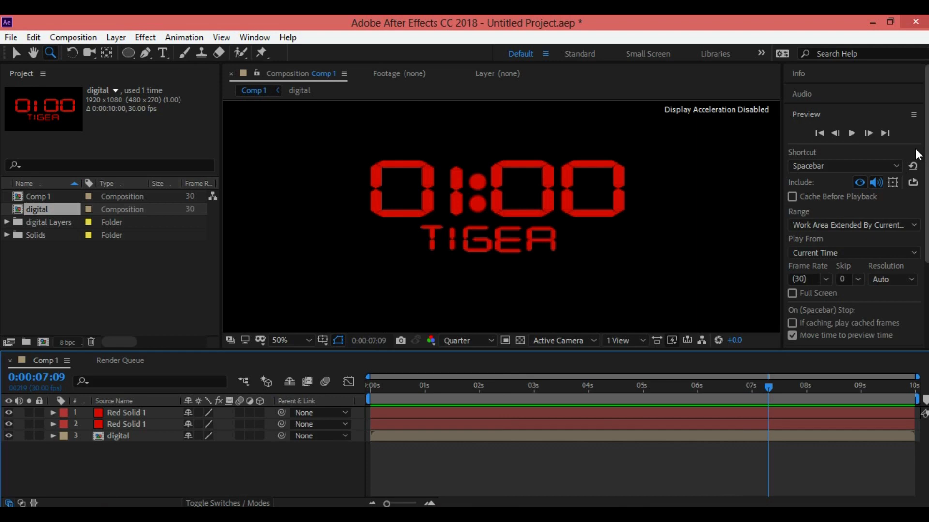
pyautogui.click(254, 38)
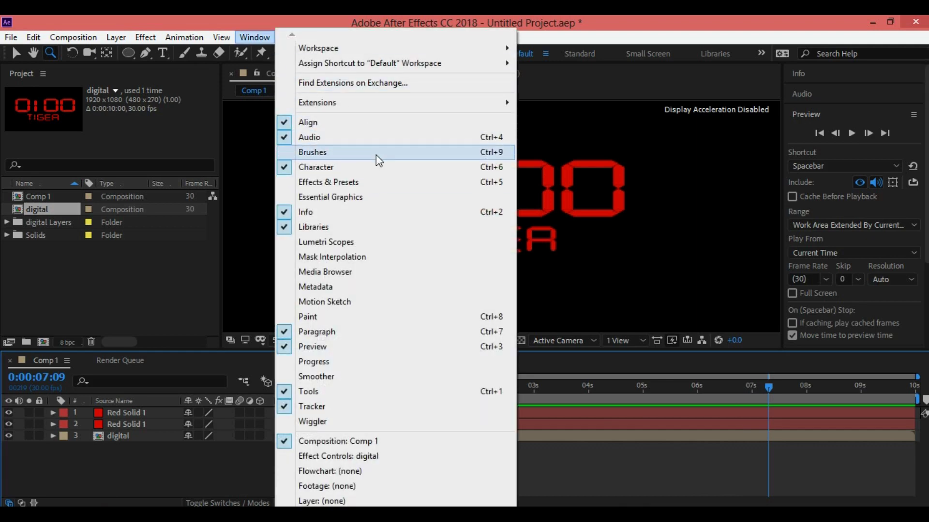
pyautogui.click(376, 179)
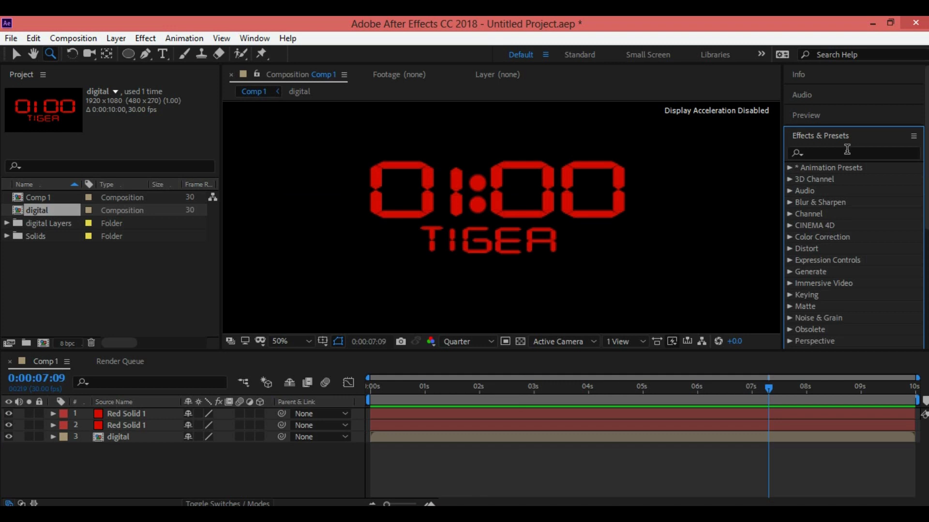
pyautogui.click(147, 437)
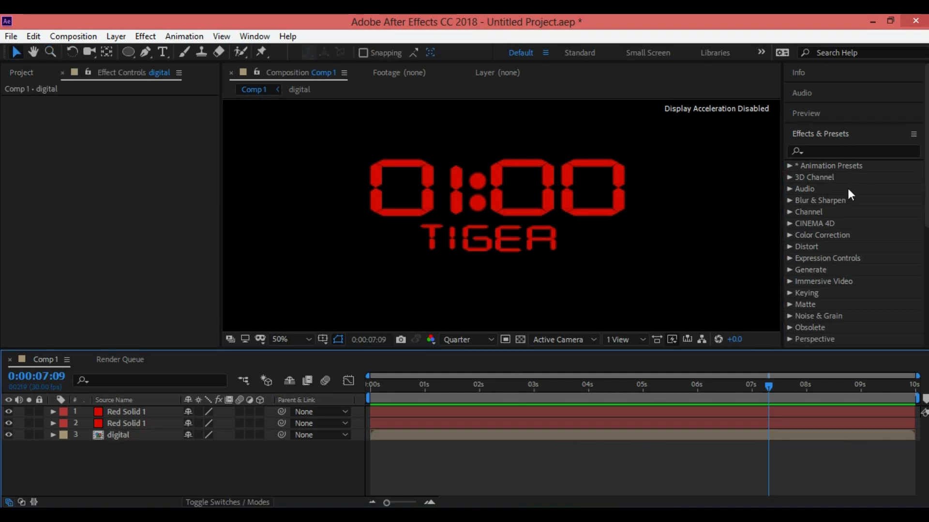
pyautogui.click(153, 438)
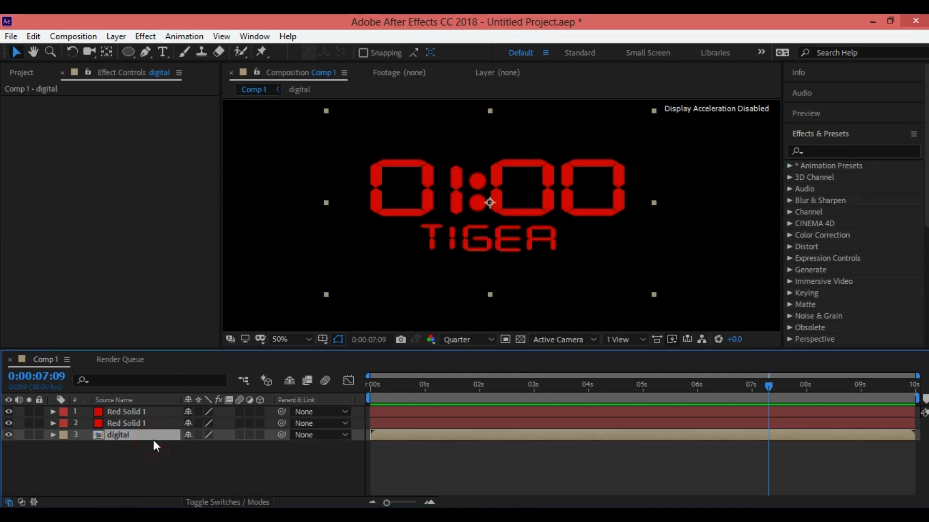
pyautogui.hotkey('ctrl', 'd')
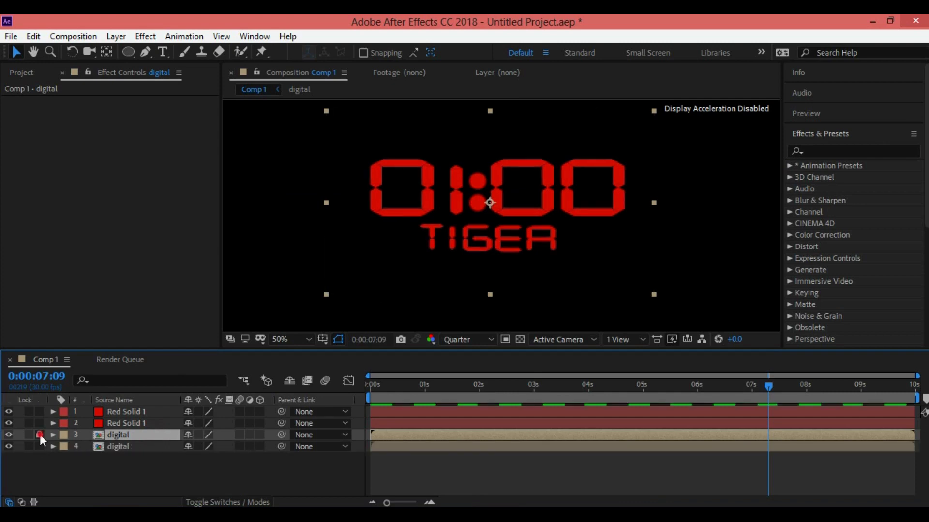
pyautogui.click(39, 435)
# Apply Gaussian Blur with a blurriness of 120.4 to the lower digital layer as a red glow
pyautogui.click(98, 449)
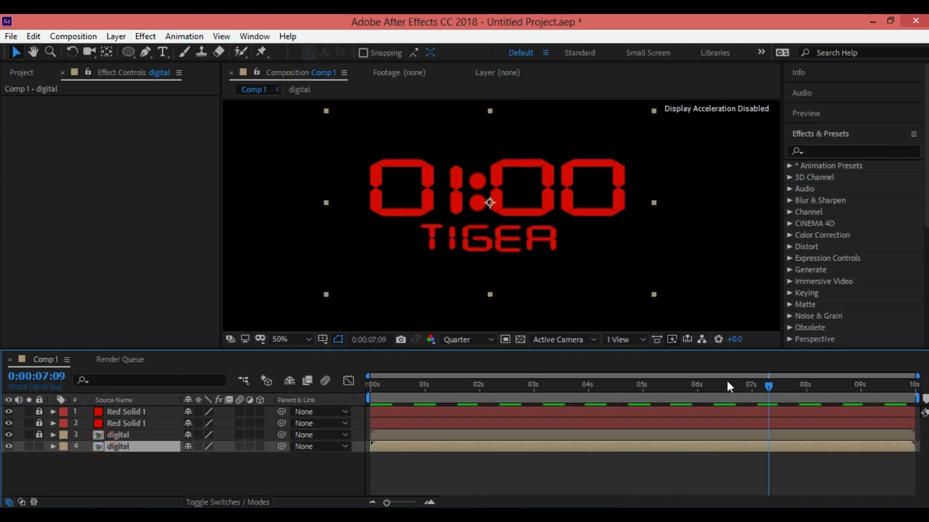
pyautogui.click(852, 151)
pyautogui.write('ga')
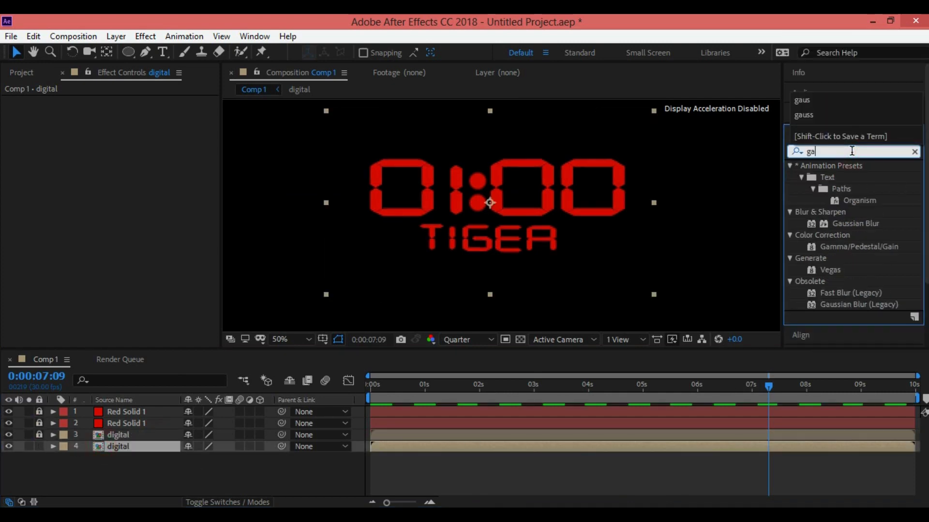
pyautogui.write('us')
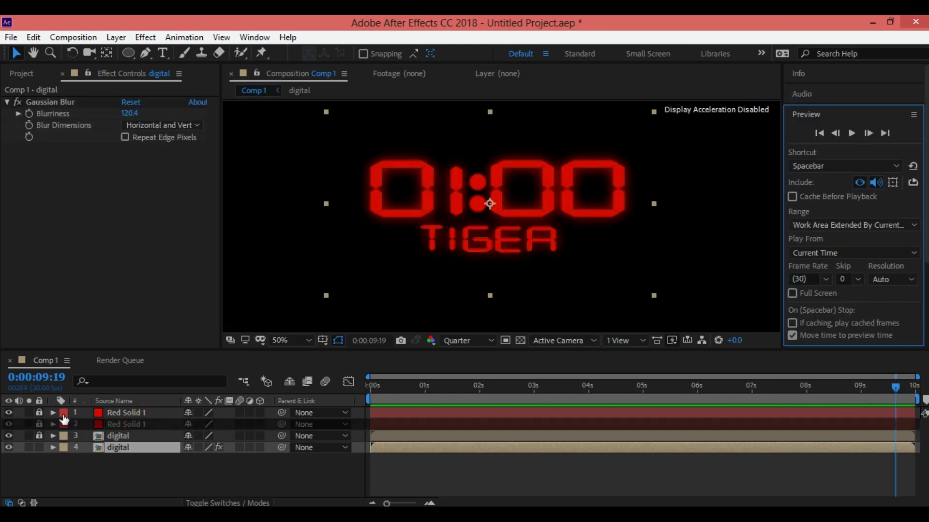
# Unlock both red solid dot layers and duplicate them together
pyautogui.click(38, 423)
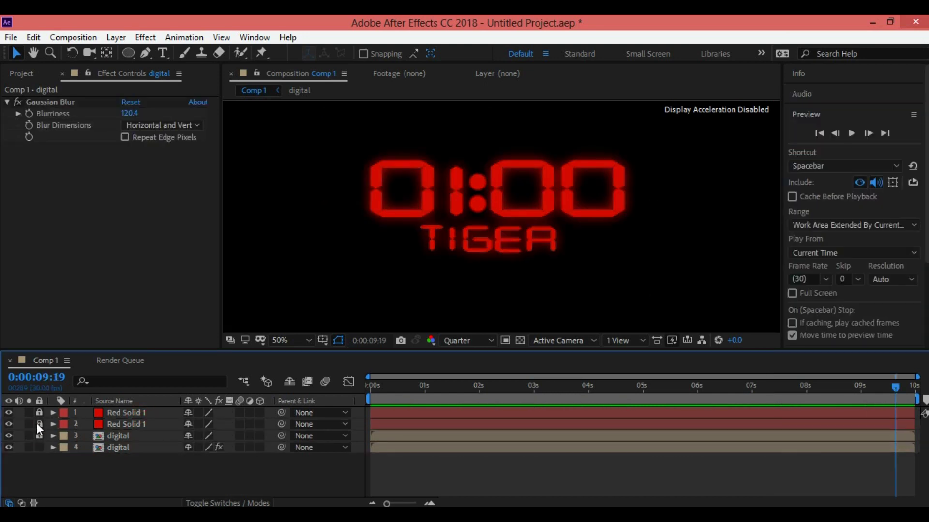
pyautogui.click(40, 412)
pyautogui.click(137, 424)
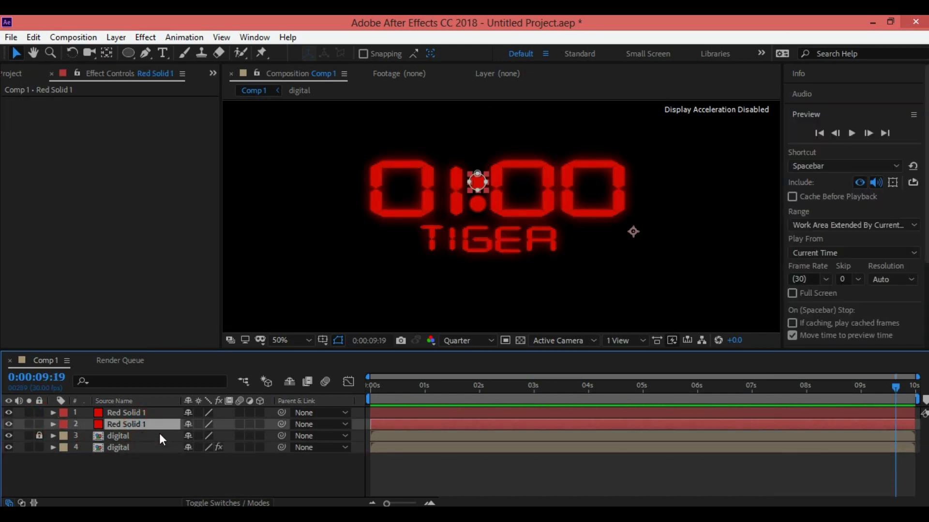
pyautogui.keyDown('ctrl'); pyautogui.click(158, 413); pyautogui.keyUp('ctrl')
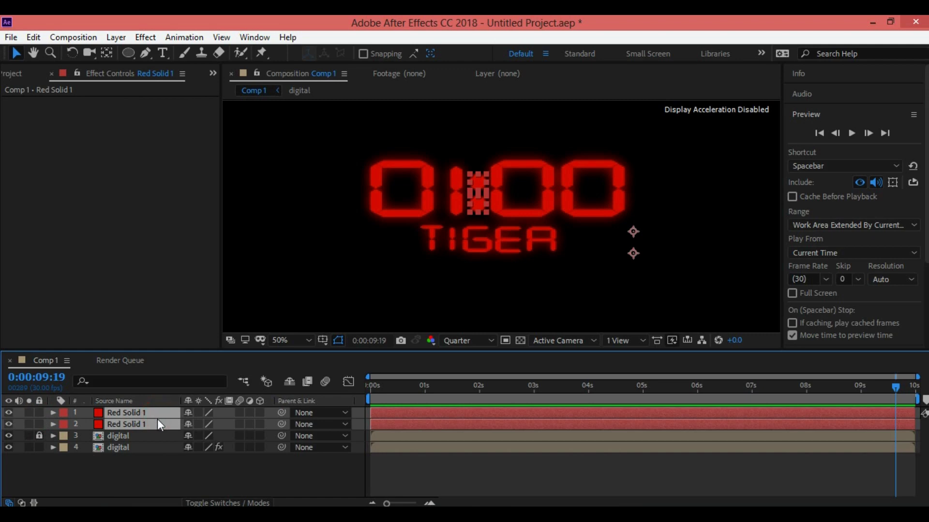
pyautogui.hotkey('ctrl', 'd')
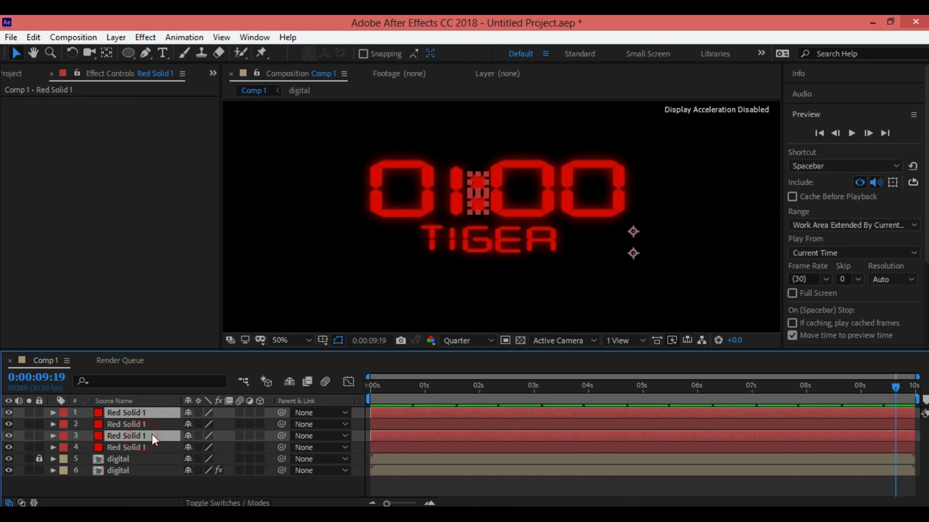
# Lock one copy of each colon dot, layers 2 and 4, leaving the other red solid copies editable
pyautogui.click(39, 424)
pyautogui.click(39, 448)
pyautogui.click(168, 404)
pyautogui.click(147, 403)
pyautogui.click(157, 482)
pyautogui.click(149, 434)
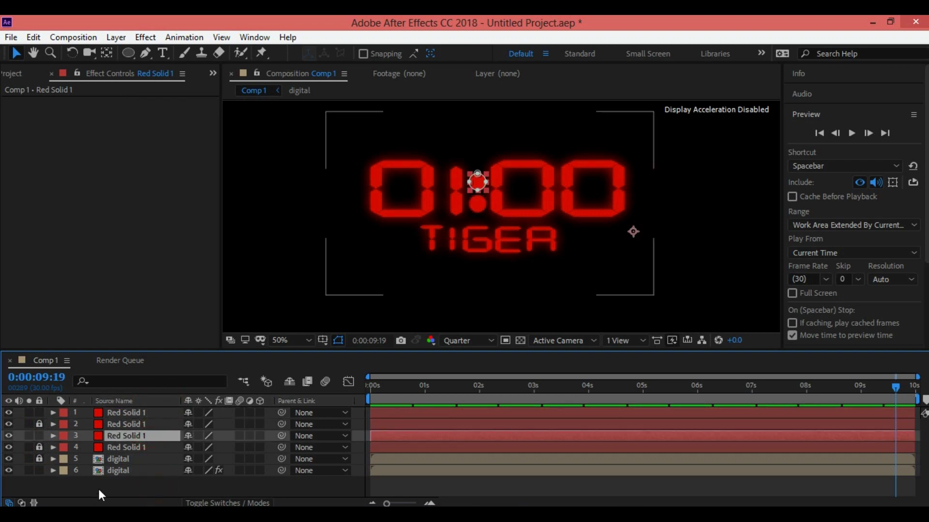
# Copy the Gaussian Blur effect from the lower digital layer to the unlocked upper colon dot on layer 3
pyautogui.click(100, 472)
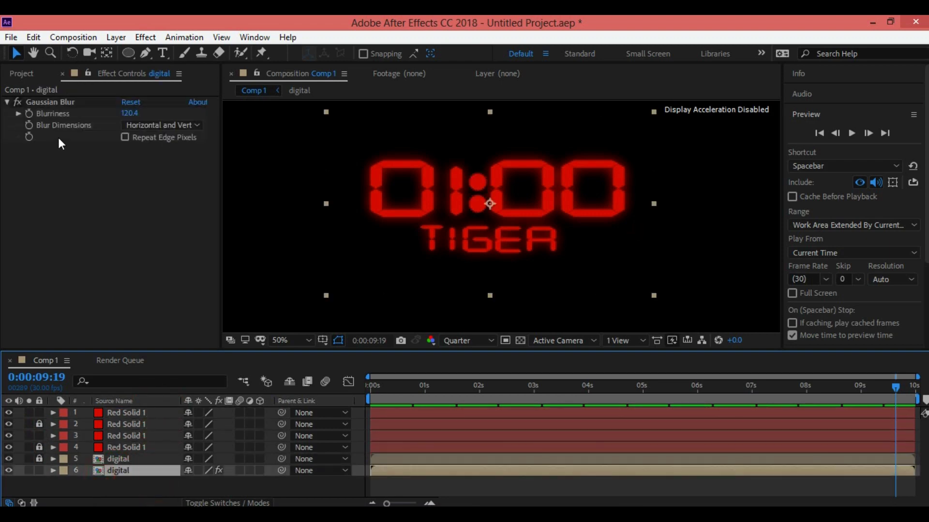
pyautogui.click(61, 104)
pyautogui.click(117, 436)
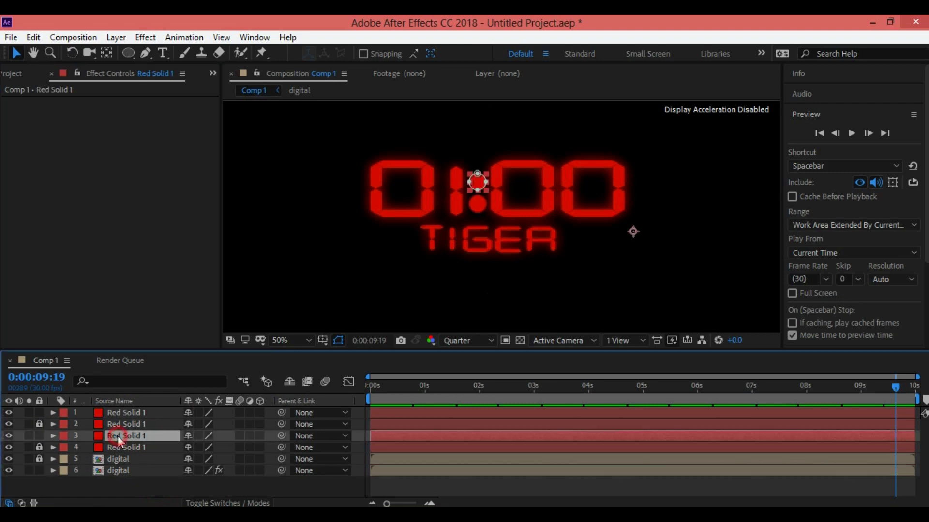
pyautogui.click(78, 217)
pyautogui.hotkey('ctrl', 'v')
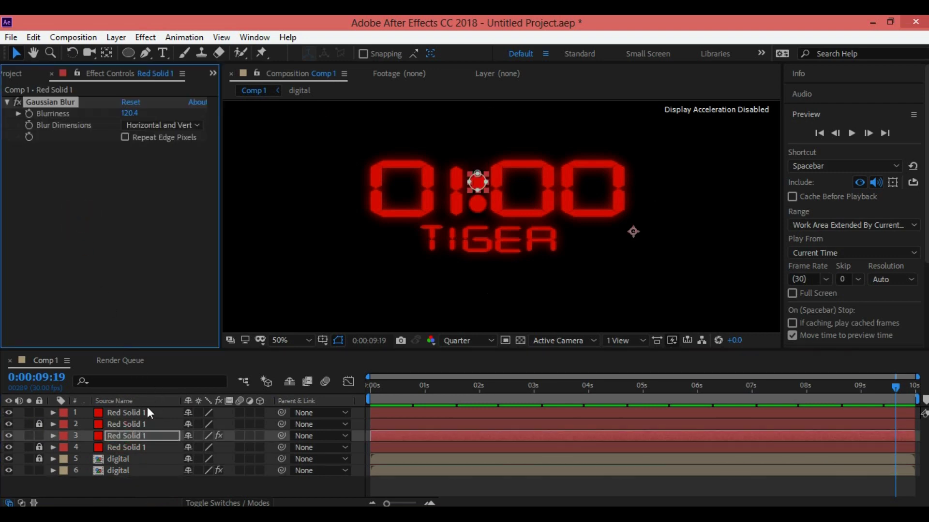
# Paste the same Gaussian Blur onto the unlocked lower colon dot on layer 1 and preview the composition
pyautogui.click(143, 412)
pyautogui.click(95, 213)
pyautogui.hotkey('ctrl', 'v')
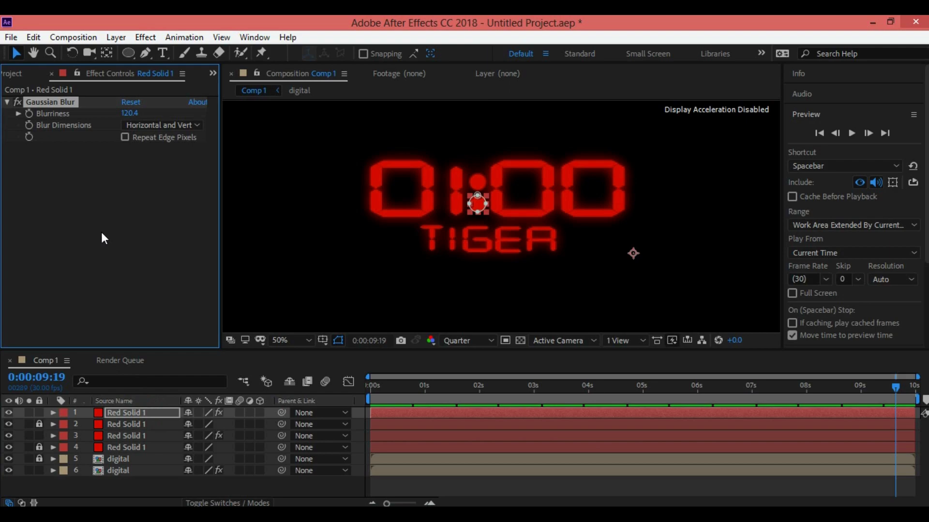
pyautogui.click(197, 483)
pyautogui.click(855, 135)
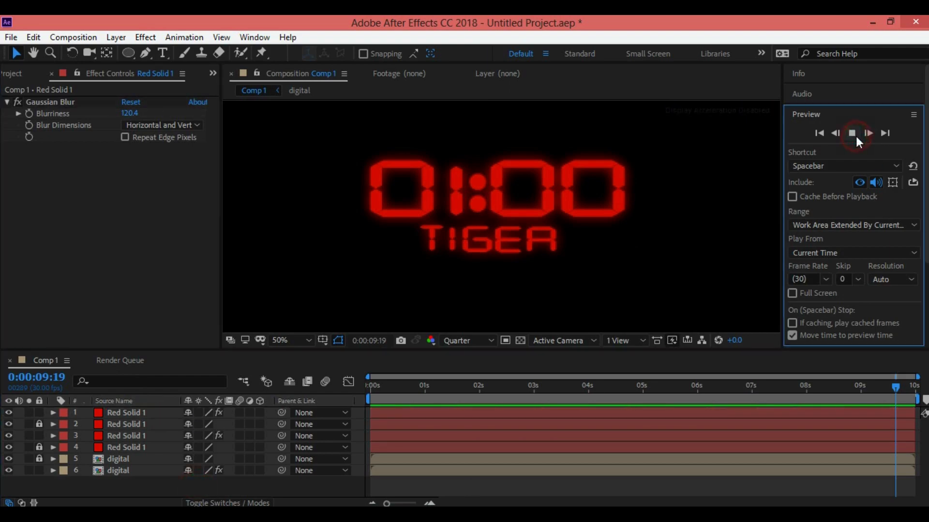